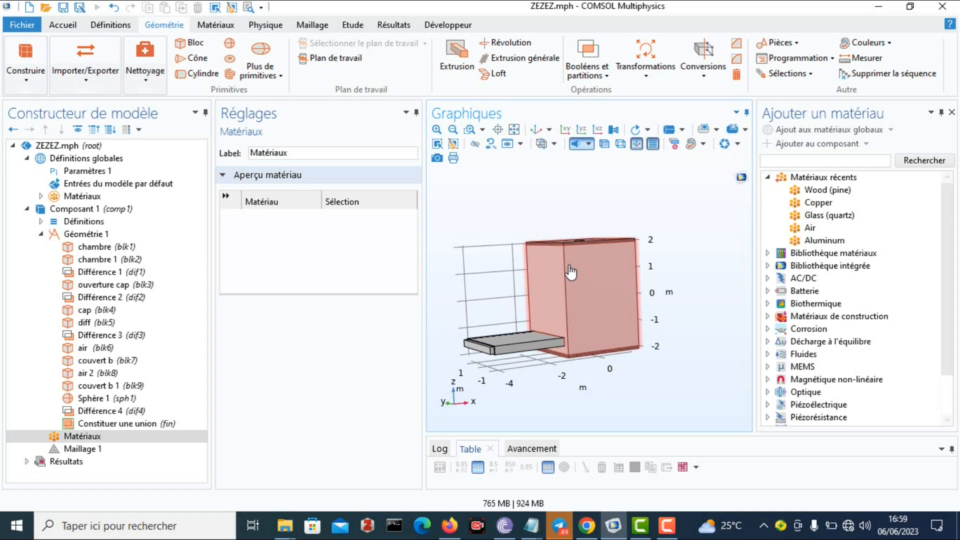
left_click_drag(576, 266, 546, 288)
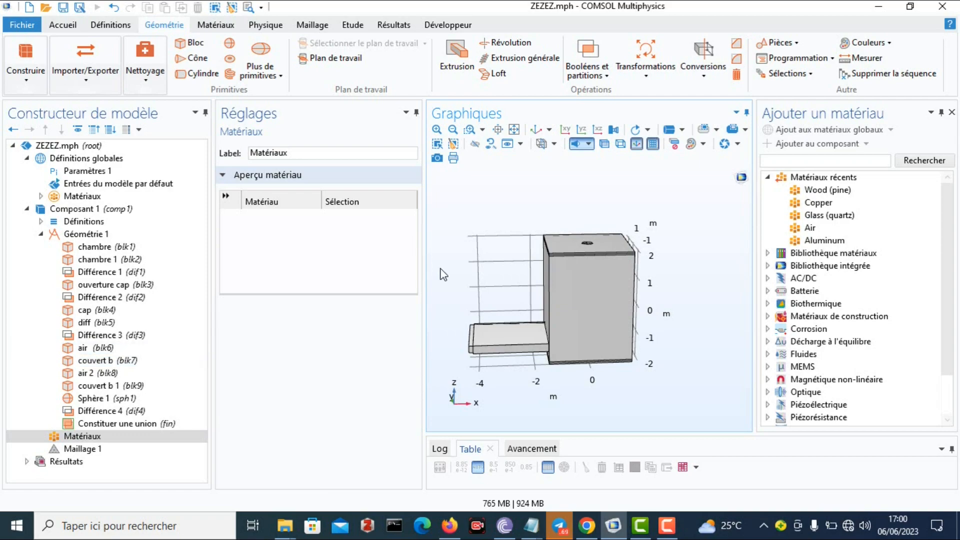
left_click_drag(586, 251, 584, 302)
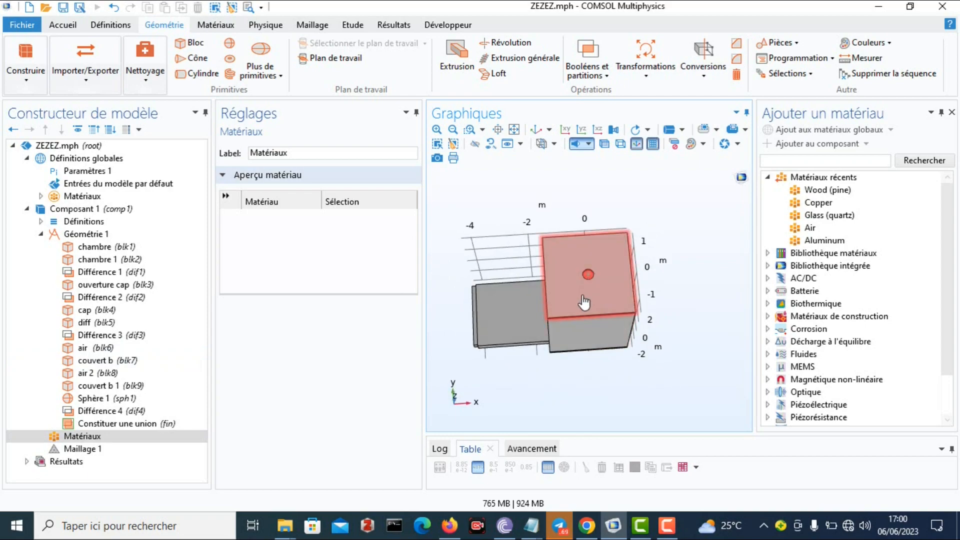
left_click_drag(588, 287, 591, 210)
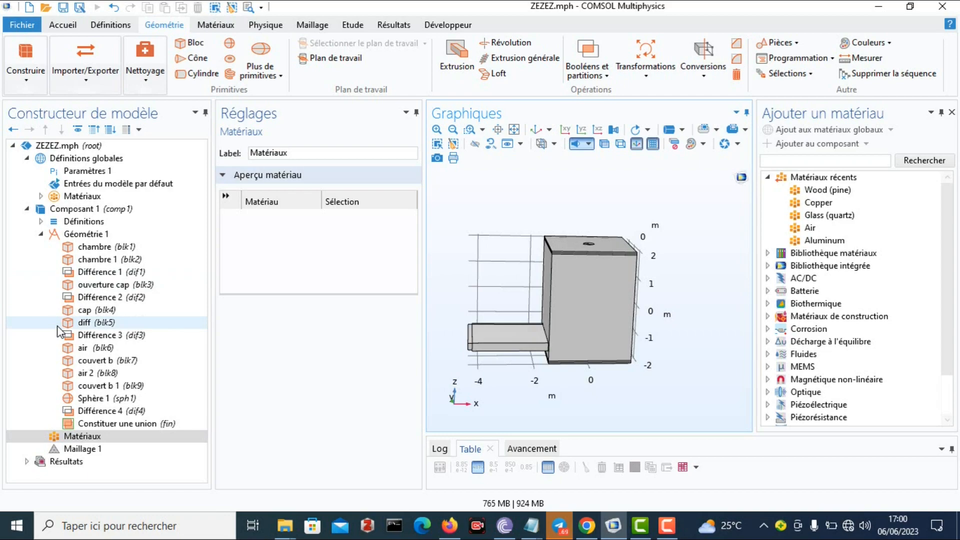
Collapse the geometry sequence in the model tree and open the material library with the recent materials listed
left_click(41, 235)
left_click(68, 247)
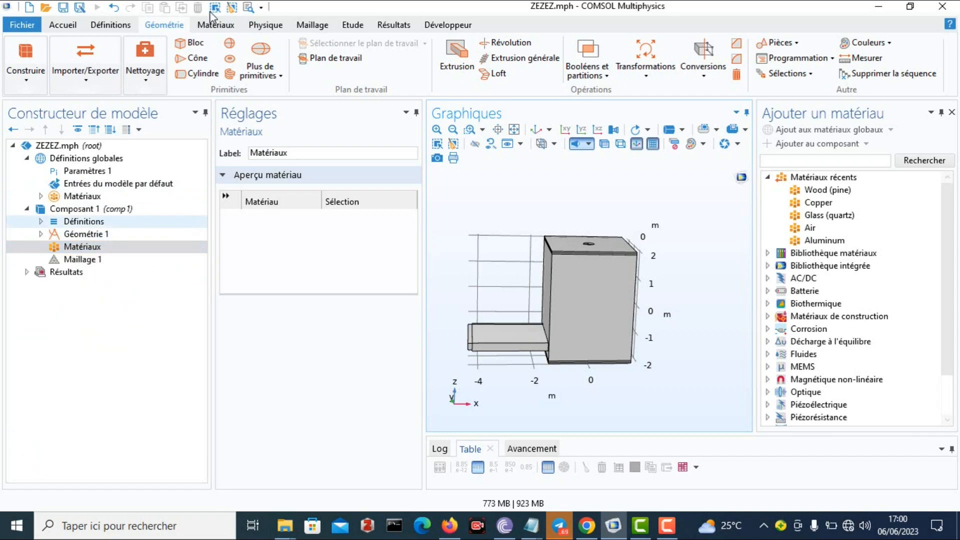
left_click(212, 27)
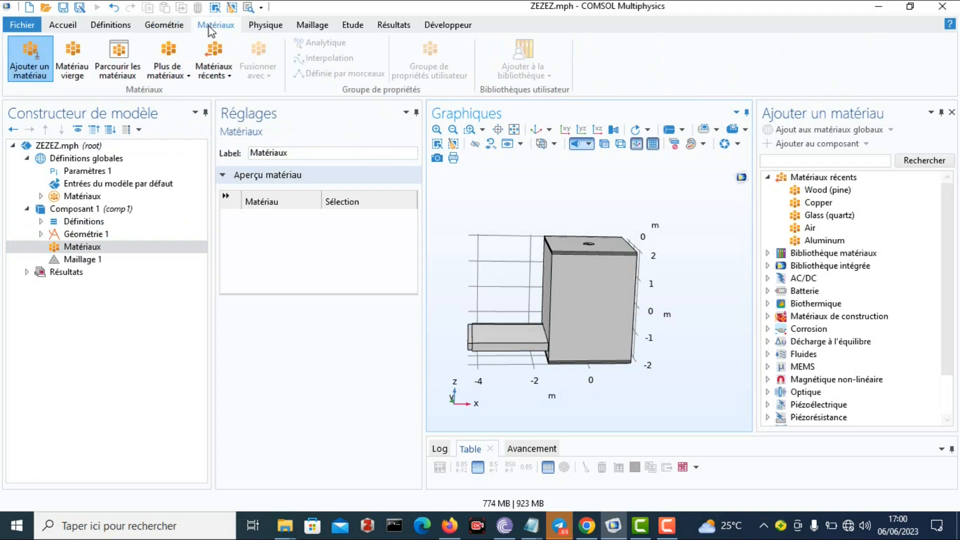
left_click(32, 59)
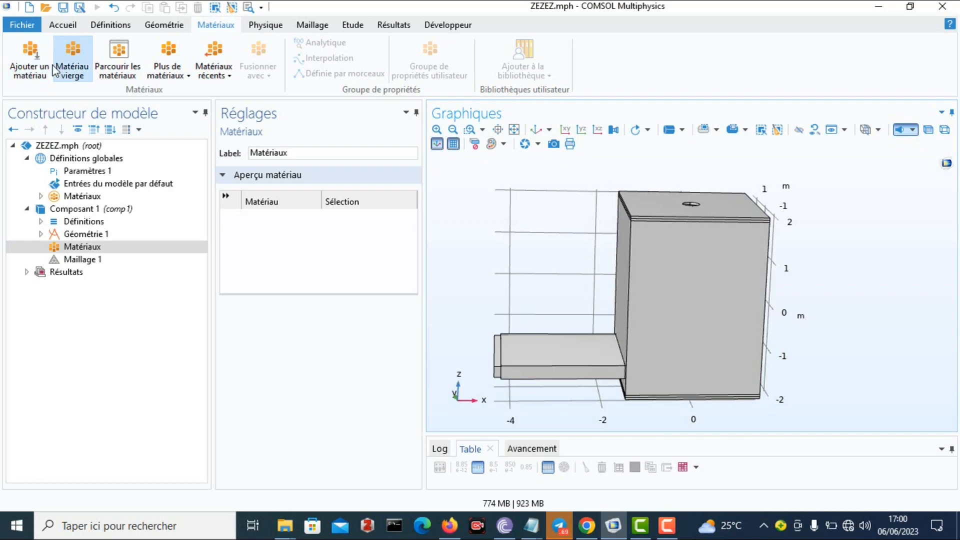
left_click(40, 58)
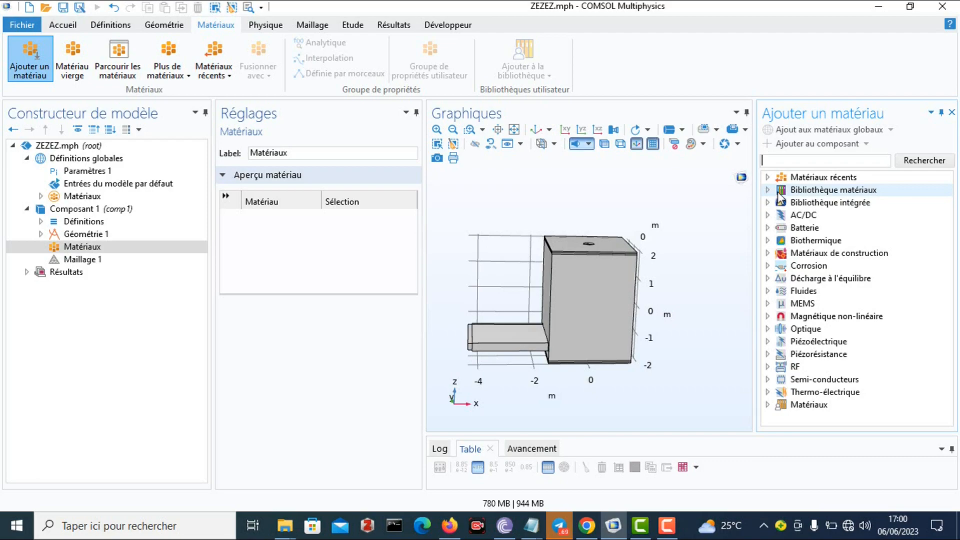
left_click(768, 177)
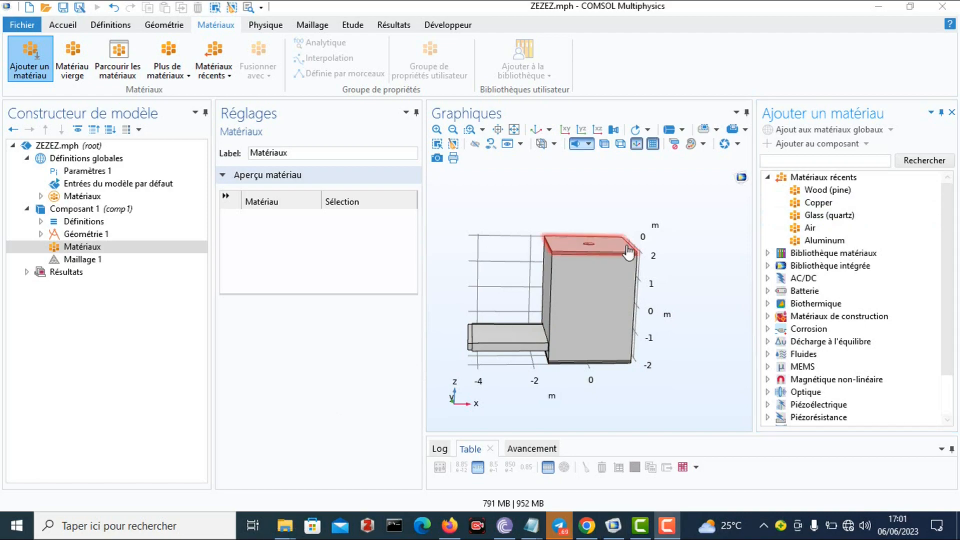
Add Wood (pine) to the component and clear its default selection of all domains
left_click(818, 192)
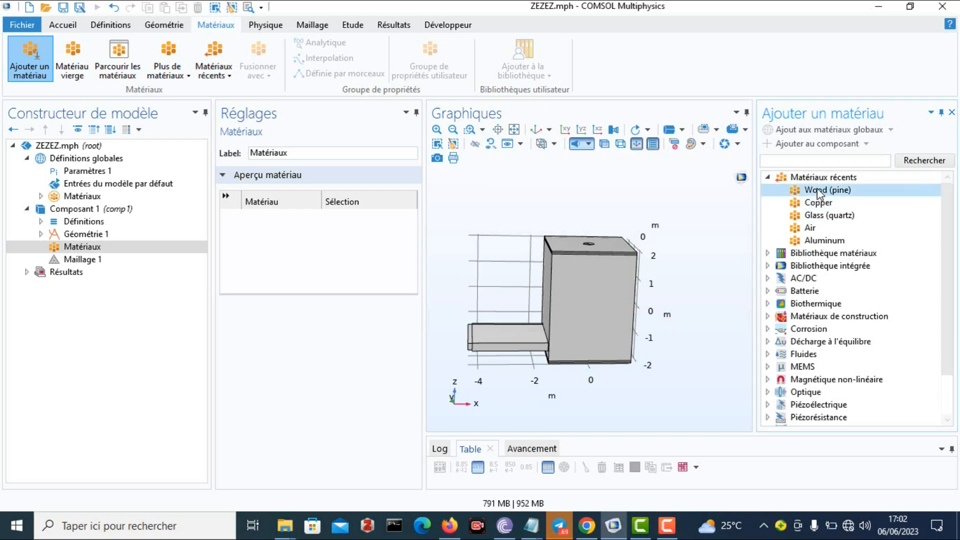
double_click(817, 191)
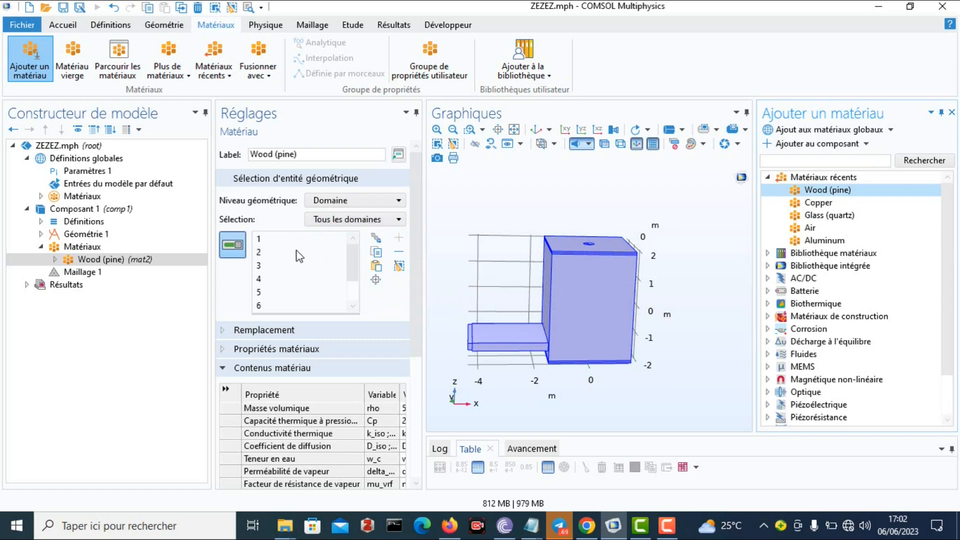
left_click(399, 266)
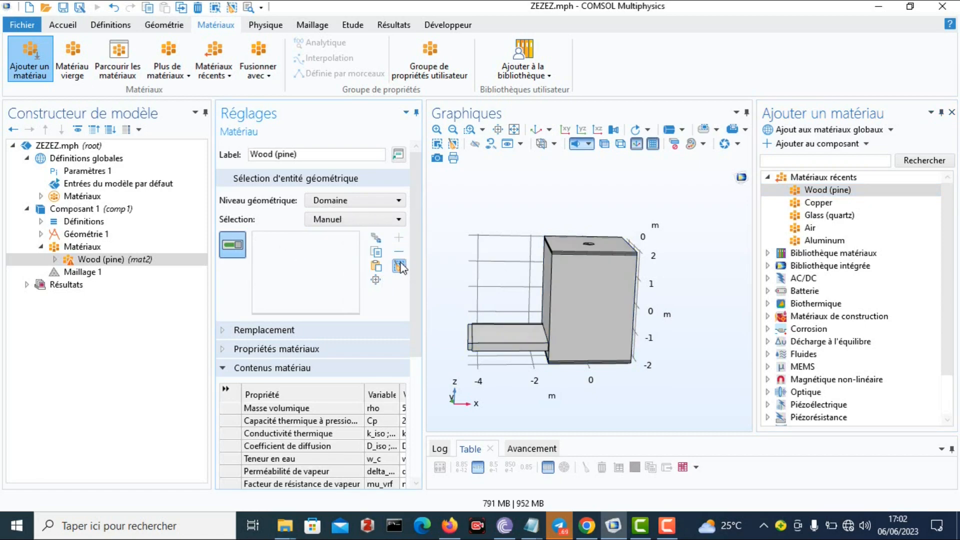
Assign Wood (pine) to the large chamber body and its top and bottom plates, domains 5, 7 and 3
left_click(571, 296)
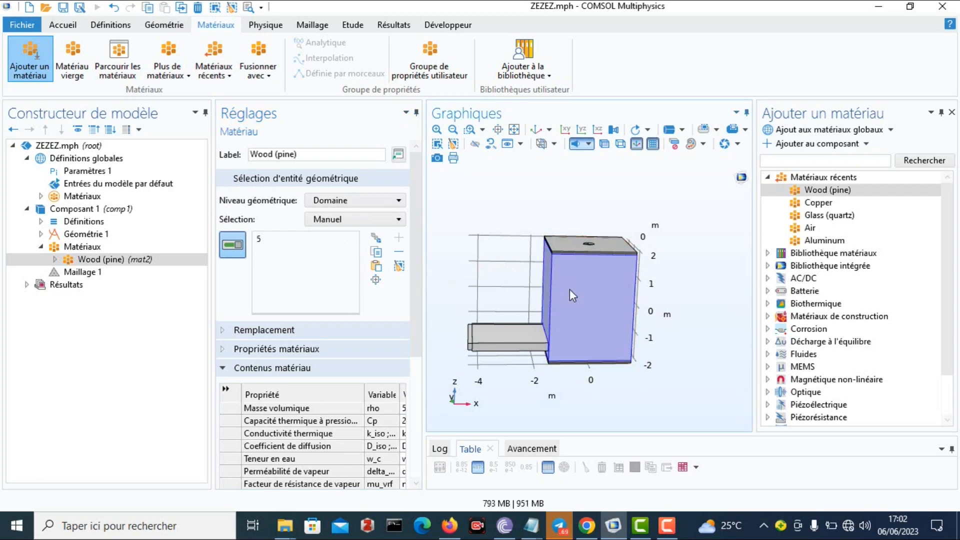
left_click(578, 242)
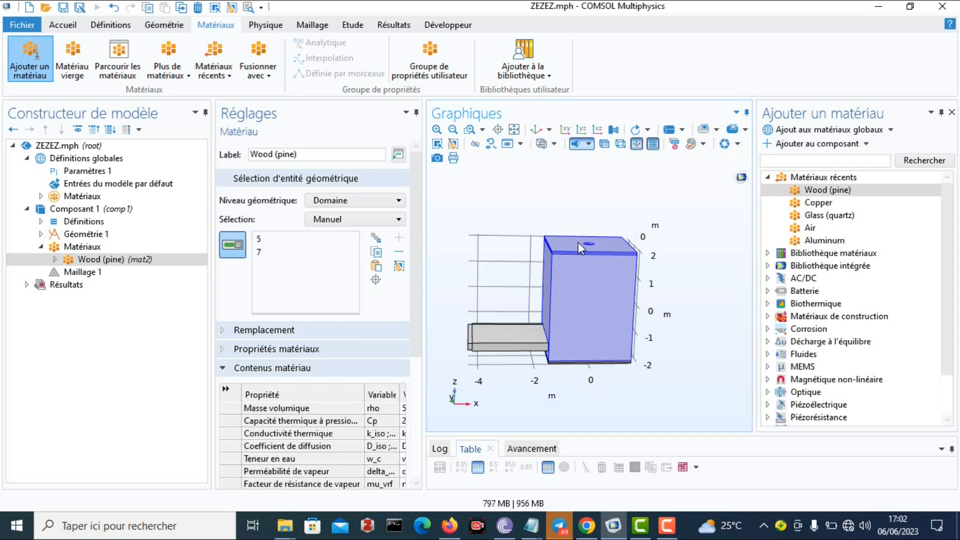
left_click_drag(580, 278, 574, 300)
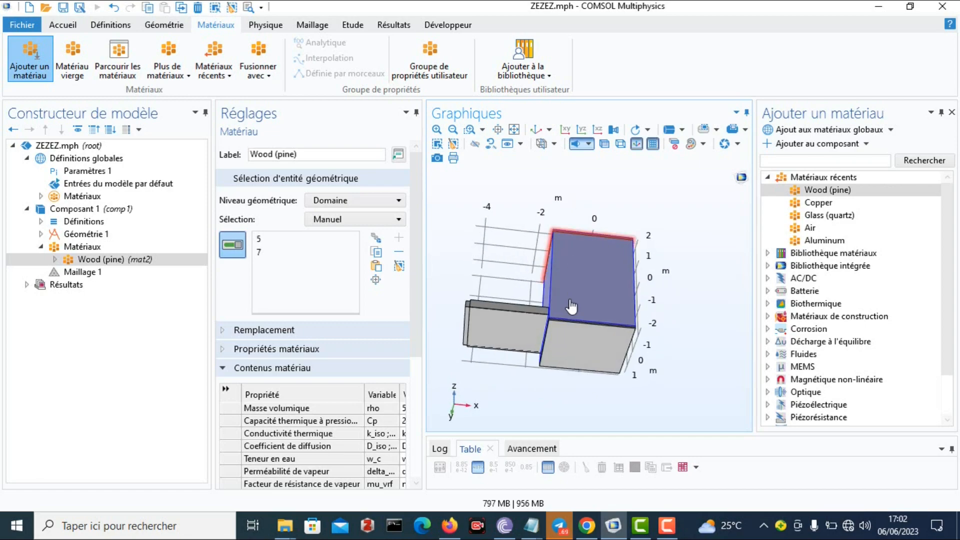
left_click(573, 340)
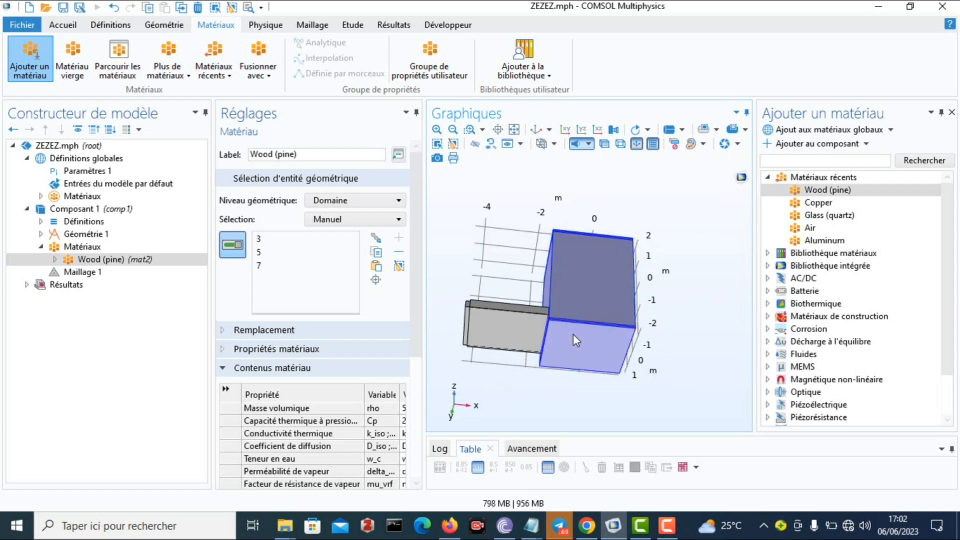
left_click_drag(590, 297, 579, 365)
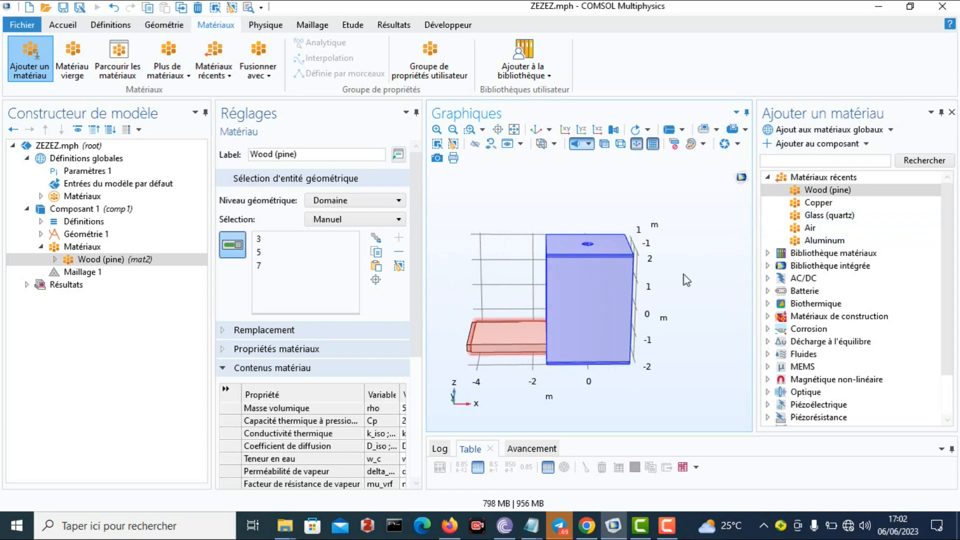
Add Glass (quartz) to the component and assign it to the flat slab beside the chamber, domain 2
left_click(824, 219)
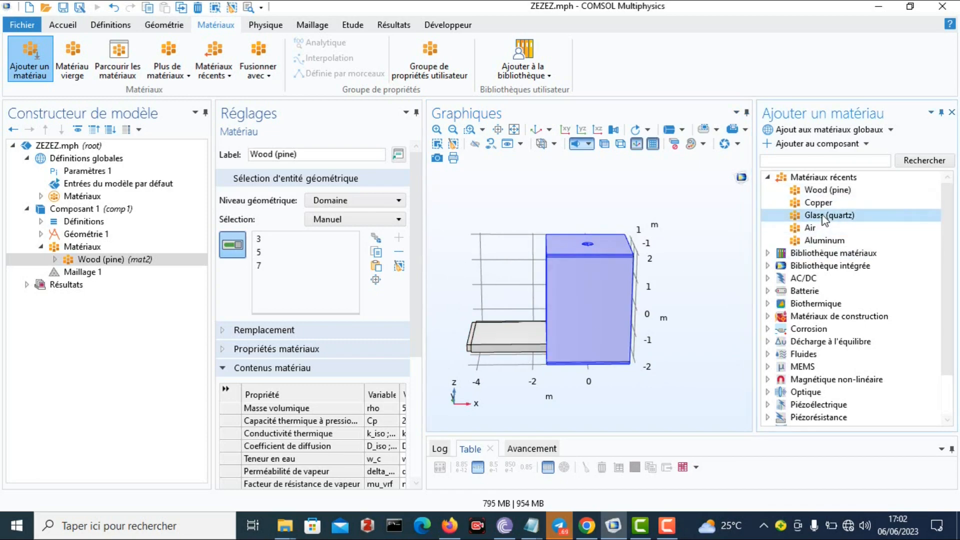
double_click(824, 219)
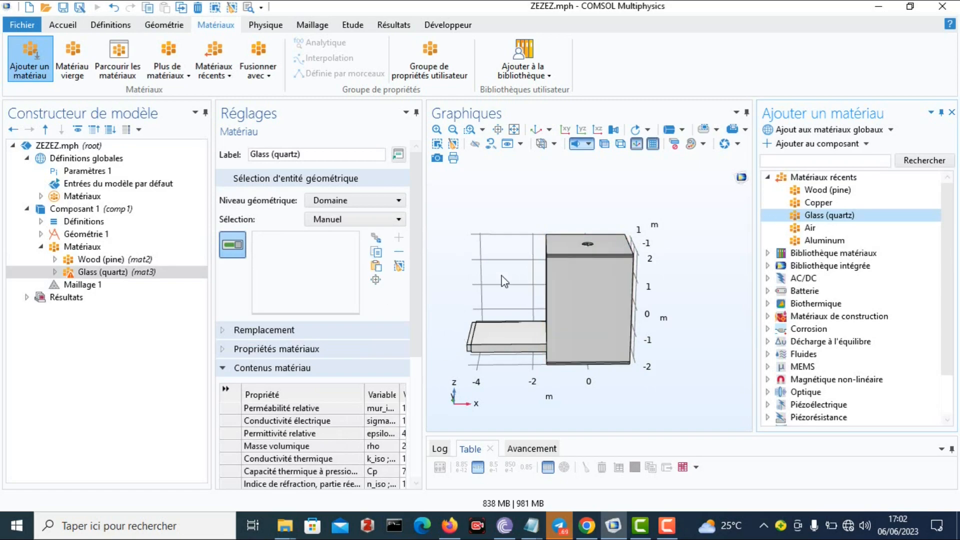
left_click(534, 345)
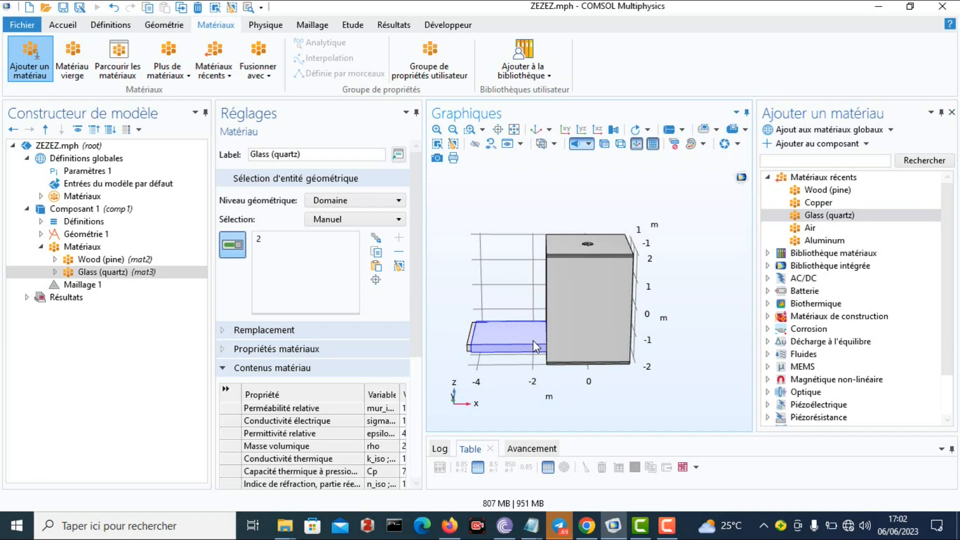
Add Air to the component and assign it to the thin block at the slab's outer end, domain 1
left_click(810, 228)
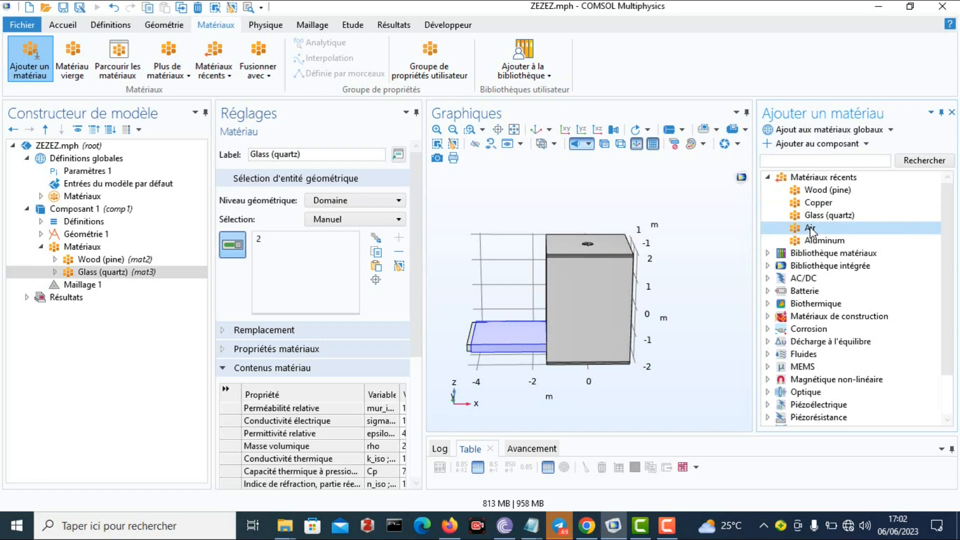
double_click(810, 228)
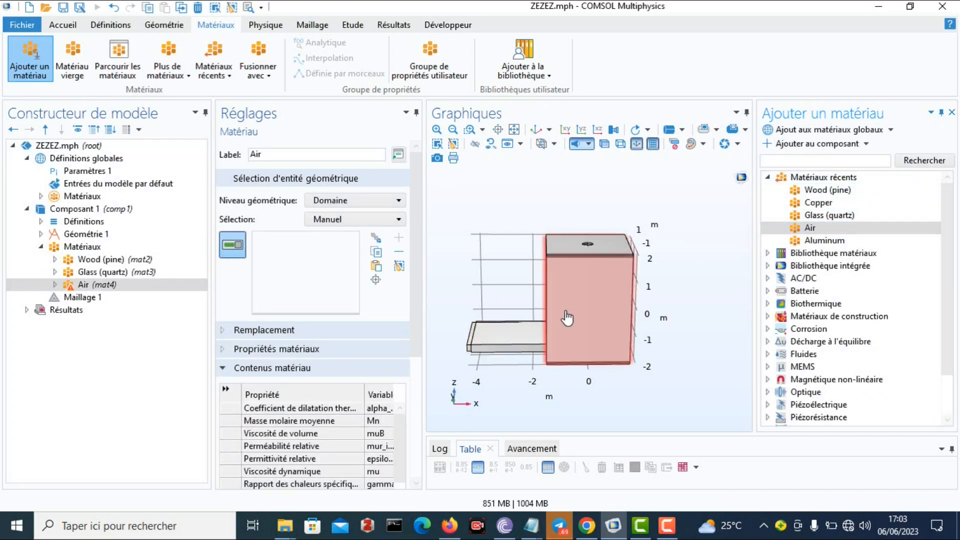
left_click_drag(568, 316, 633, 303)
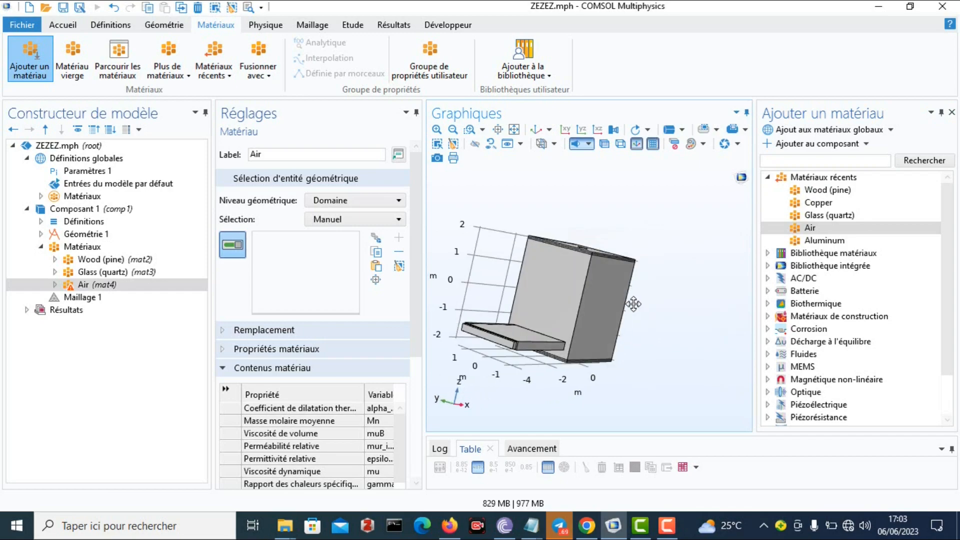
left_click(500, 345)
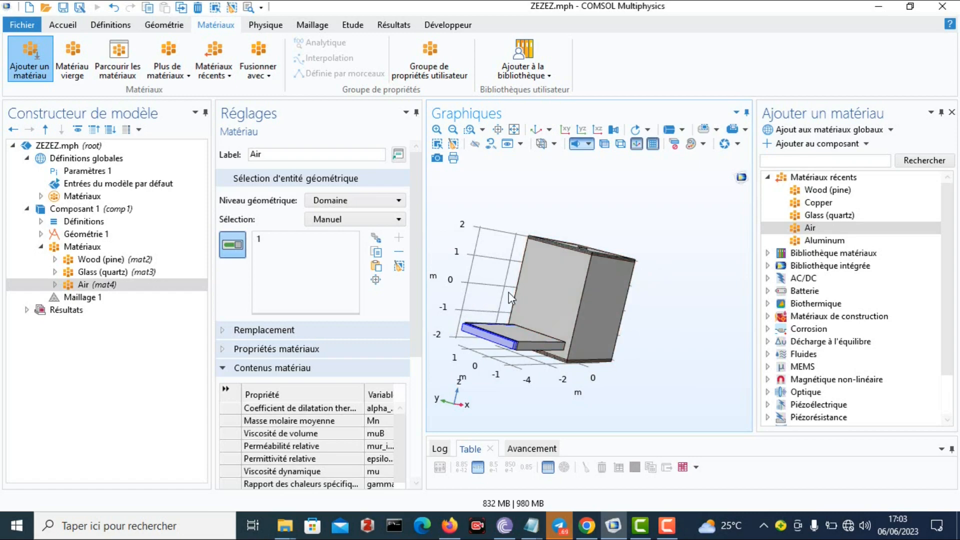
left_click_drag(574, 292, 506, 300)
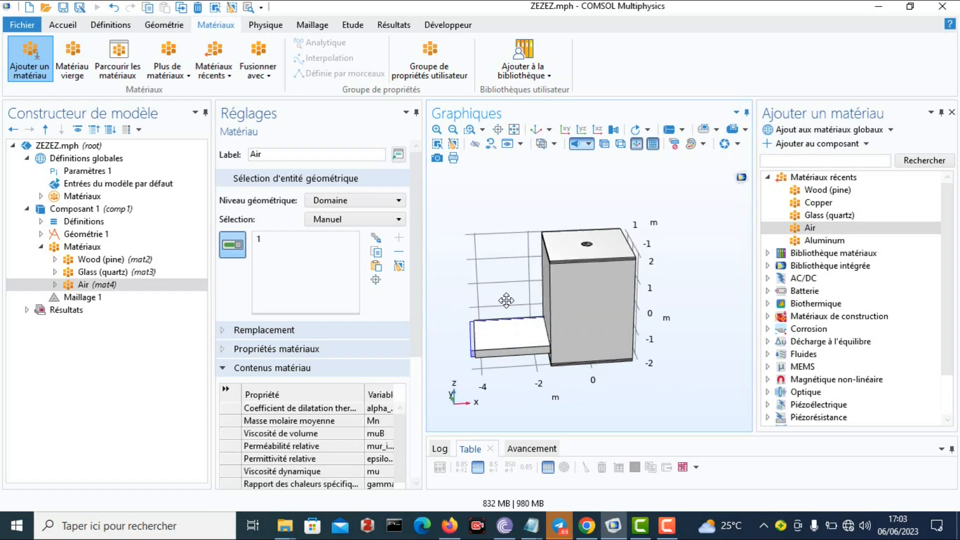
left_click_drag(583, 277, 588, 316)
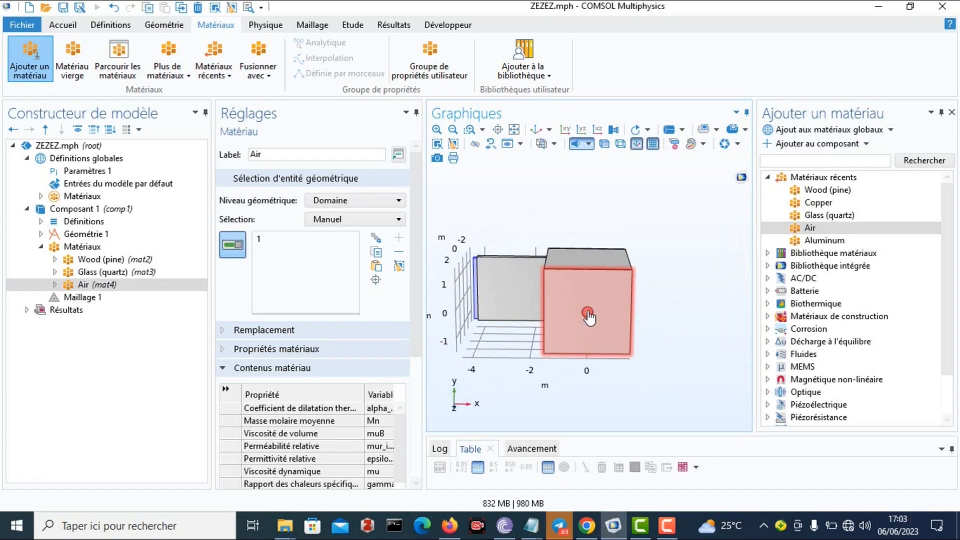
left_click_drag(578, 323, 572, 236)
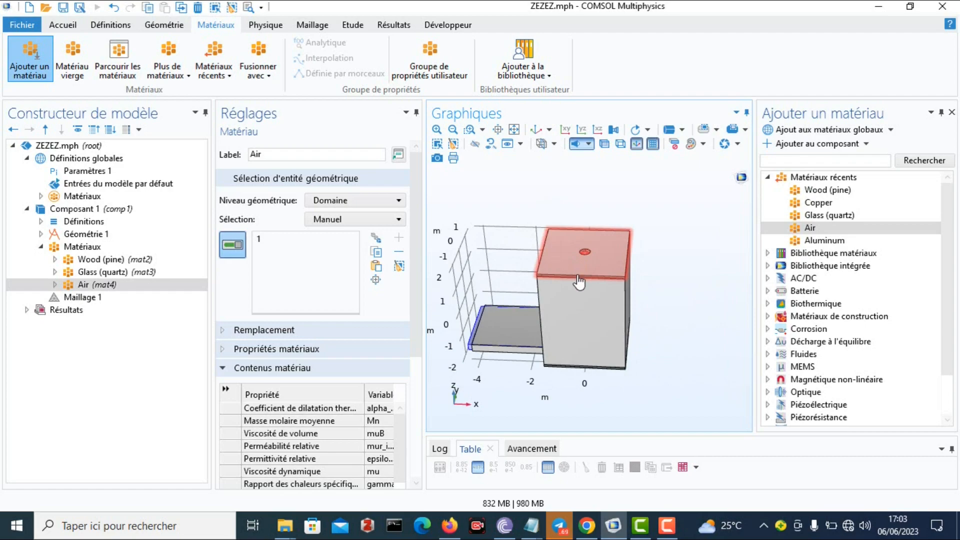
left_click_drag(577, 289, 580, 256)
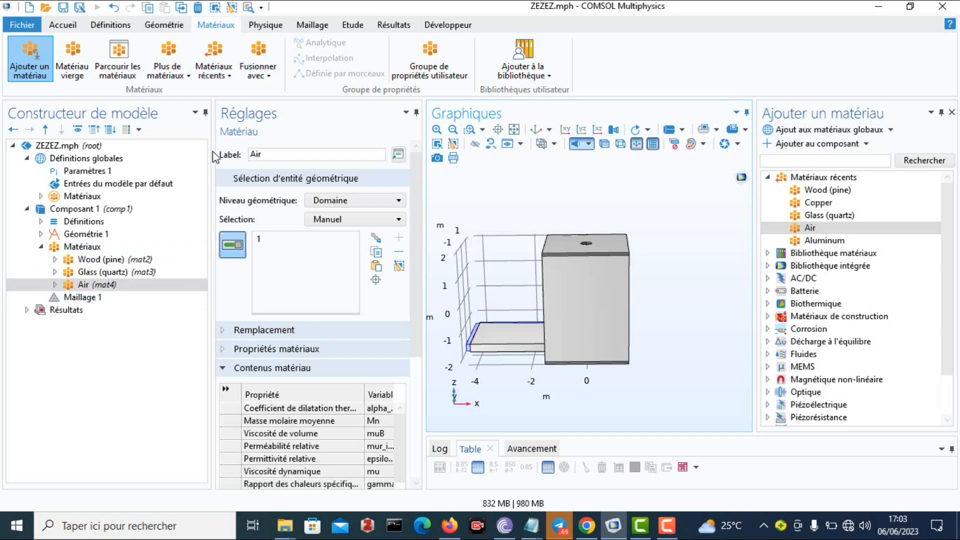
Add the recently used laminar flow physics interface, Ecoulement laminaire (spf), to the component
left_click(266, 26)
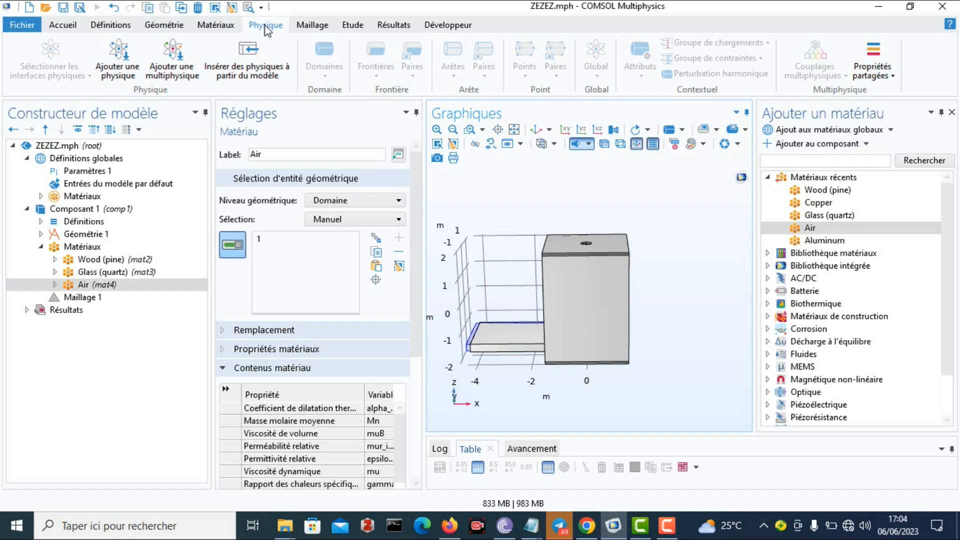
left_click(126, 75)
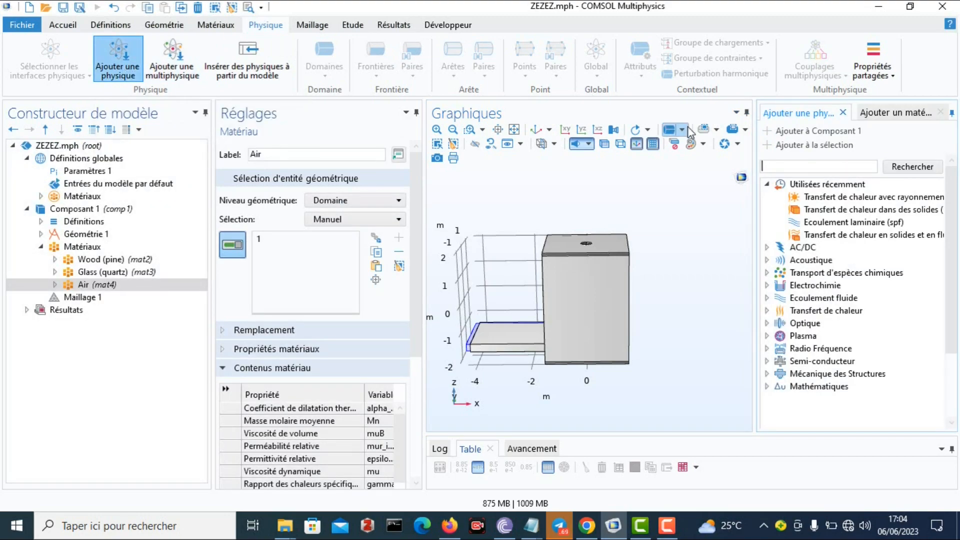
left_click(826, 223)
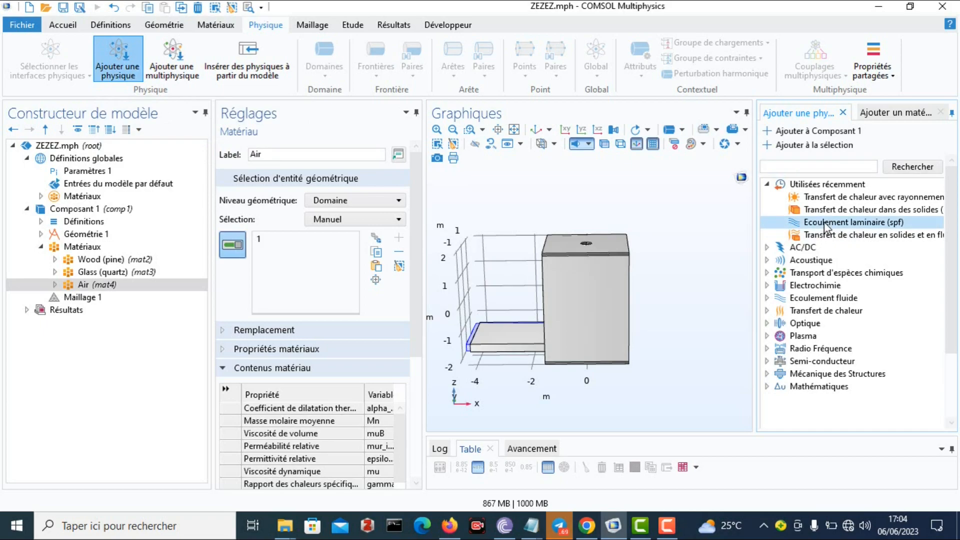
double_click(825, 222)
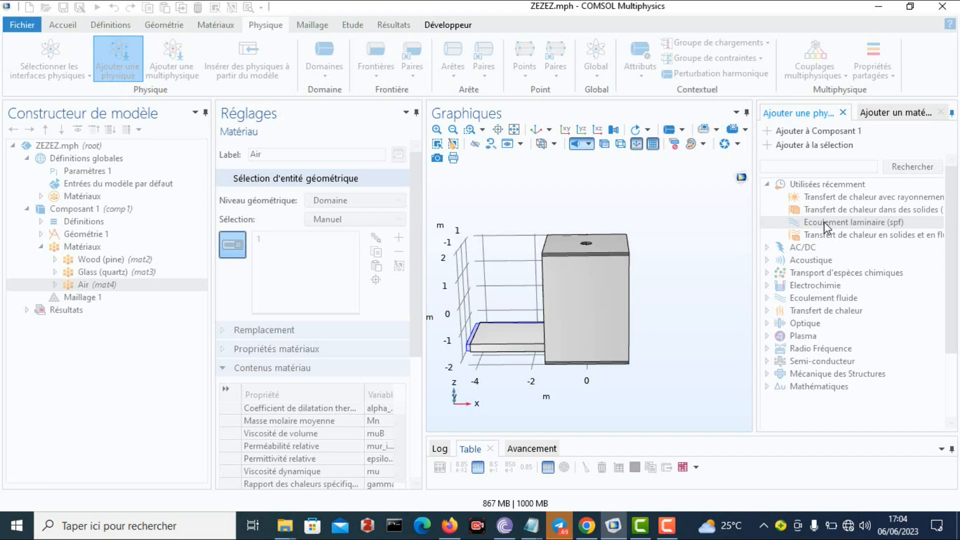
double_click(824, 222)
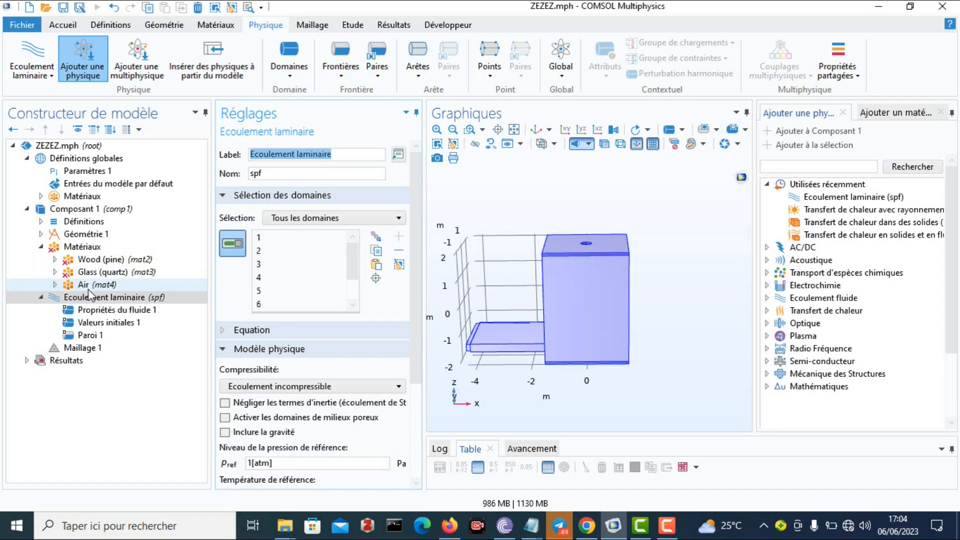
Examine the flow properties of Glass (quartz) and Wood (pine), including the dynamic viscosity entry, in a widened settings area
left_click(68, 276)
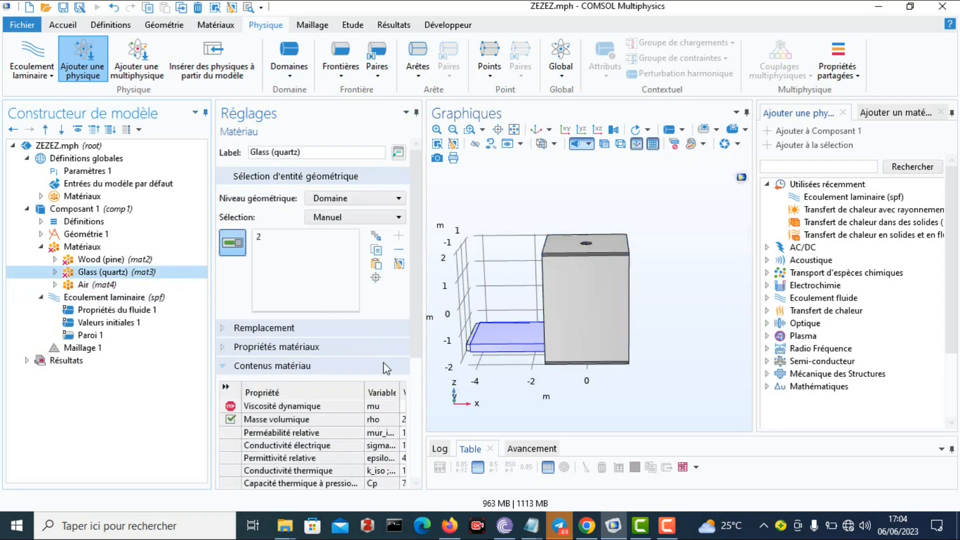
left_click_drag(576, 301, 431, 348)
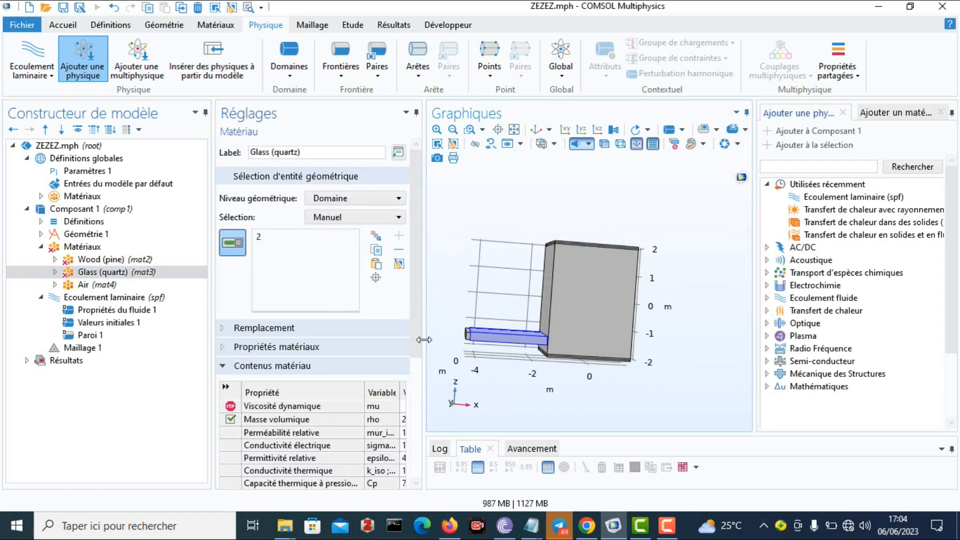
left_click_drag(424, 340, 445, 340)
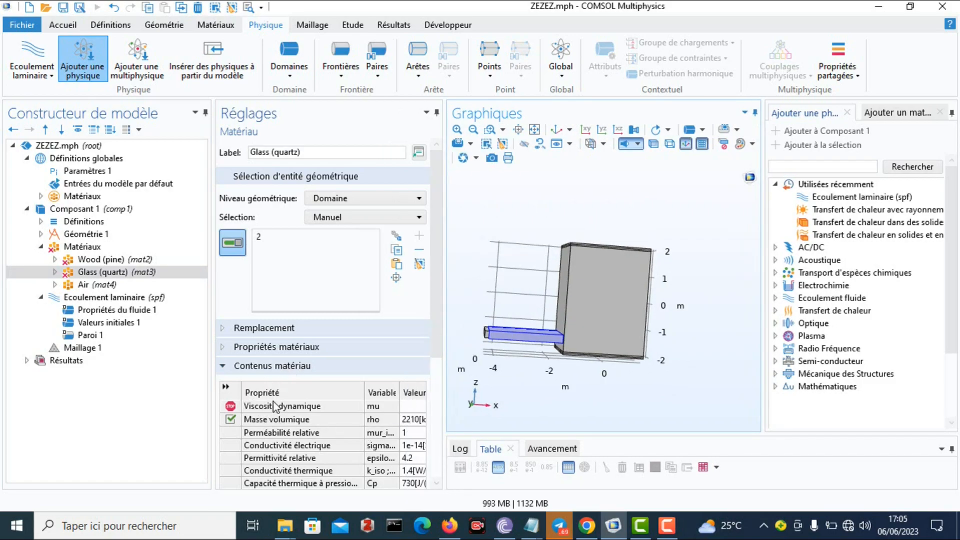
left_click(409, 408)
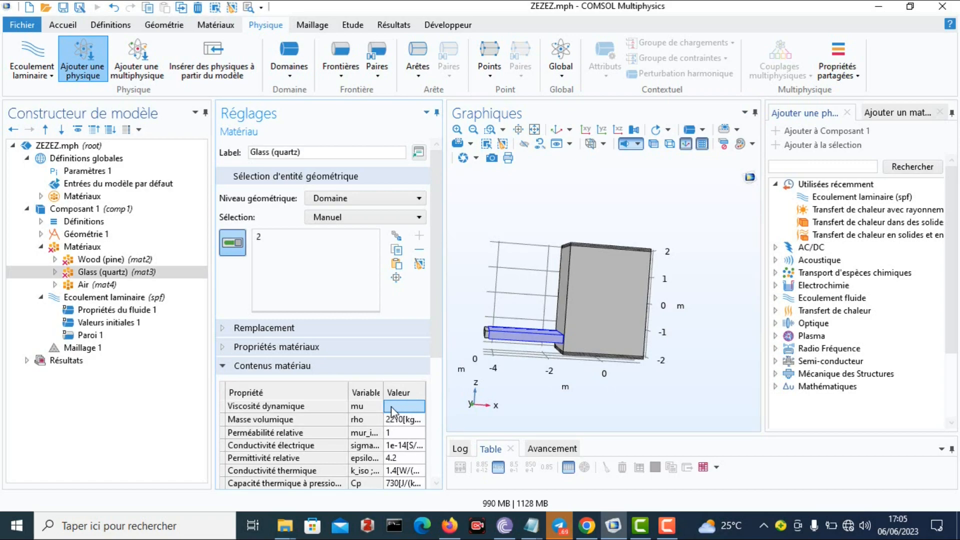
left_click(87, 261)
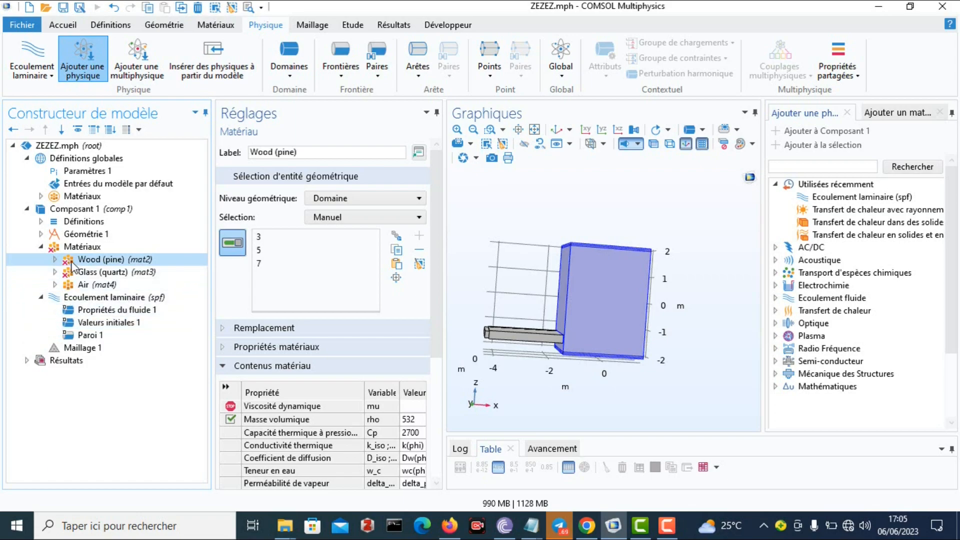
Check the materials overview for entities that still need a material and highlight those domains in the geometry
left_click(56, 247)
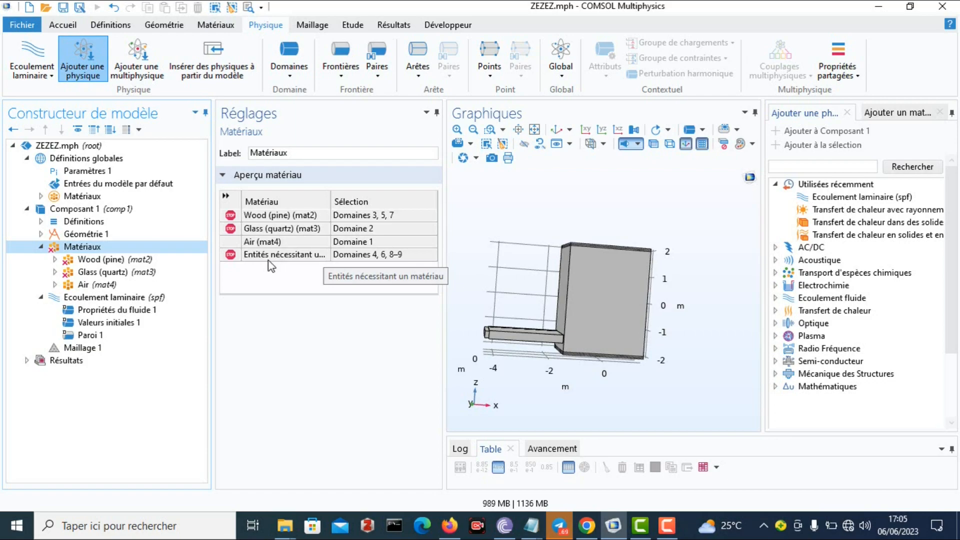
left_click(234, 256)
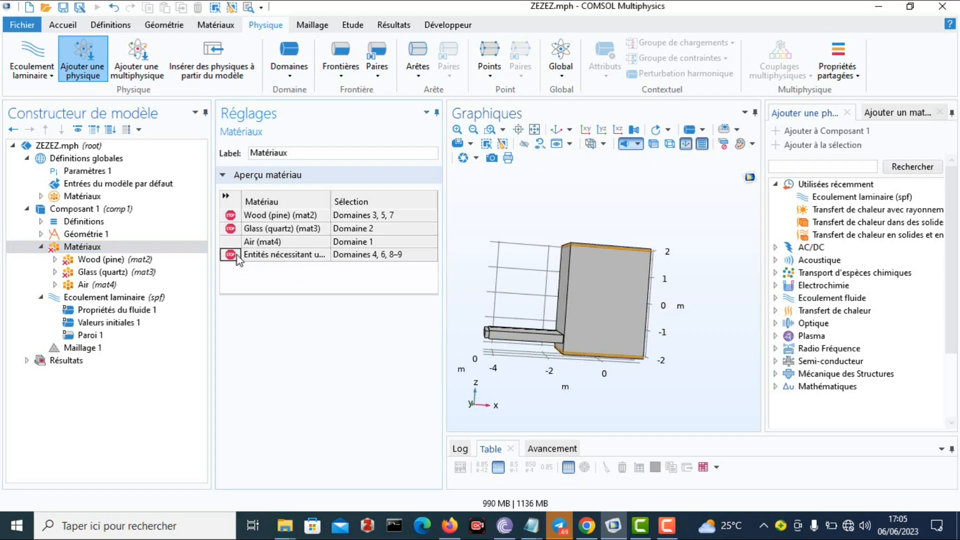
left_click(606, 287)
left_click_drag(609, 293, 575, 299)
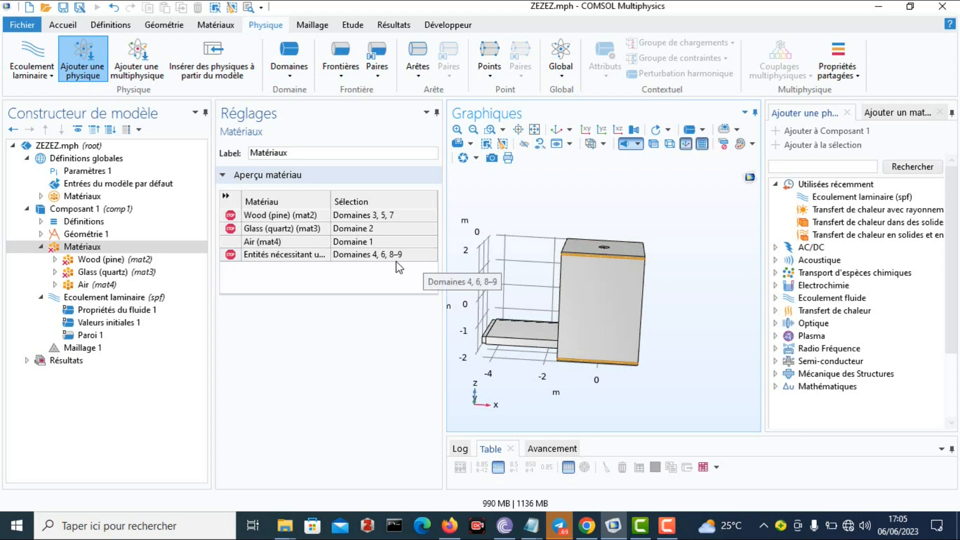
left_click(377, 255)
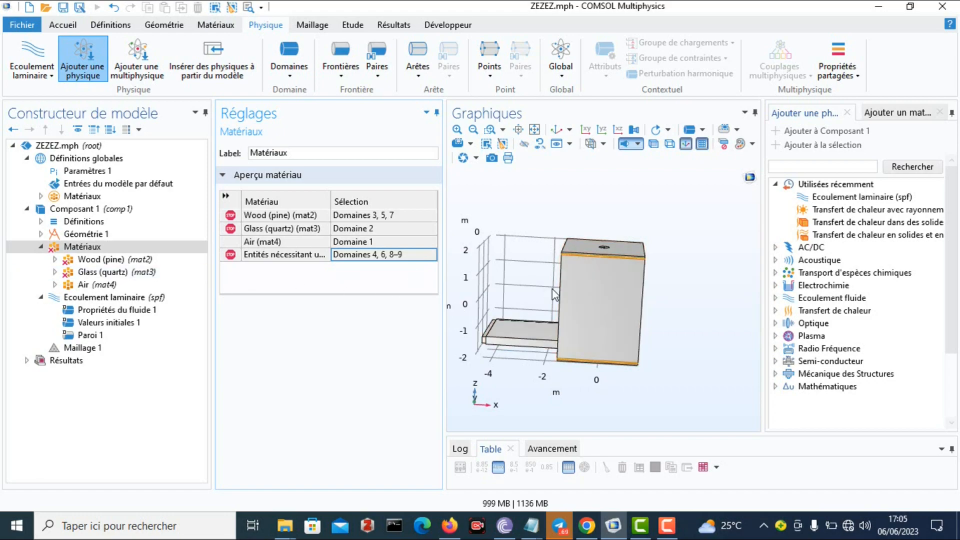
left_click_drag(568, 311, 583, 254)
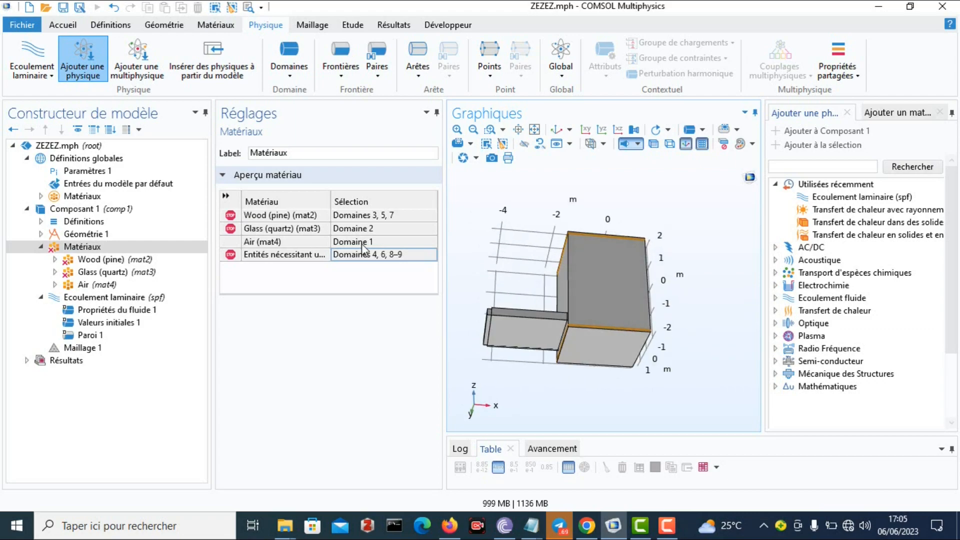
Try assigning Air to domain 4, the thin layer at the chamber's base, and take that domain out of the selection again
left_click(92, 285)
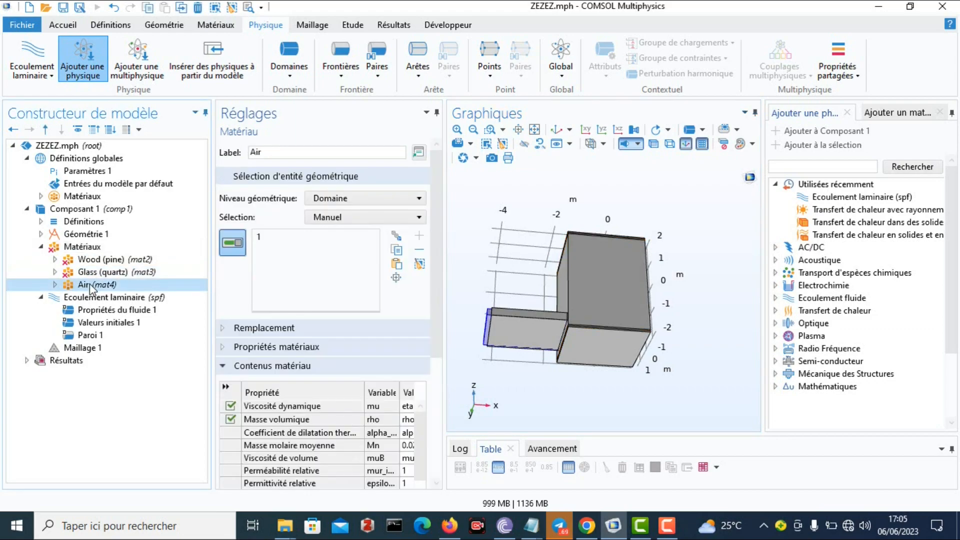
left_click(399, 263)
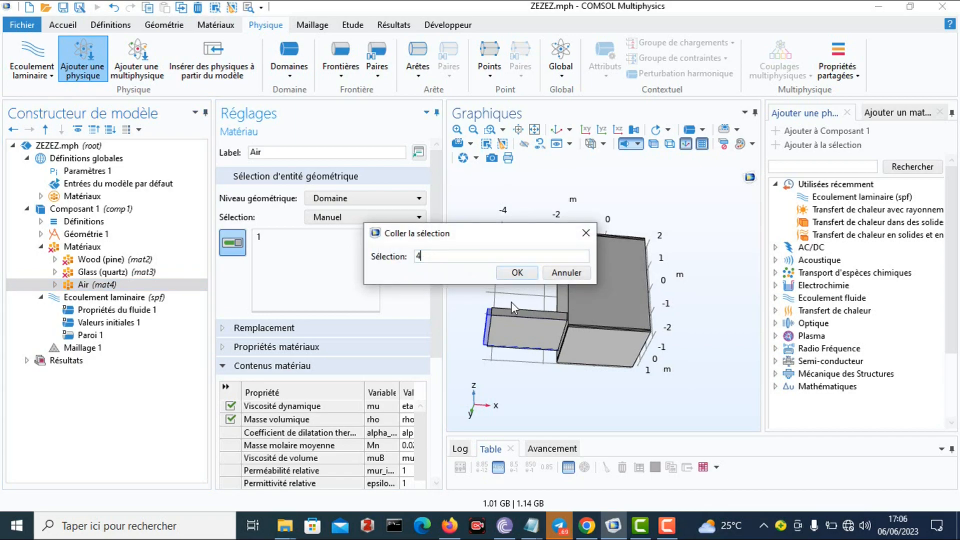
left_click(519, 272)
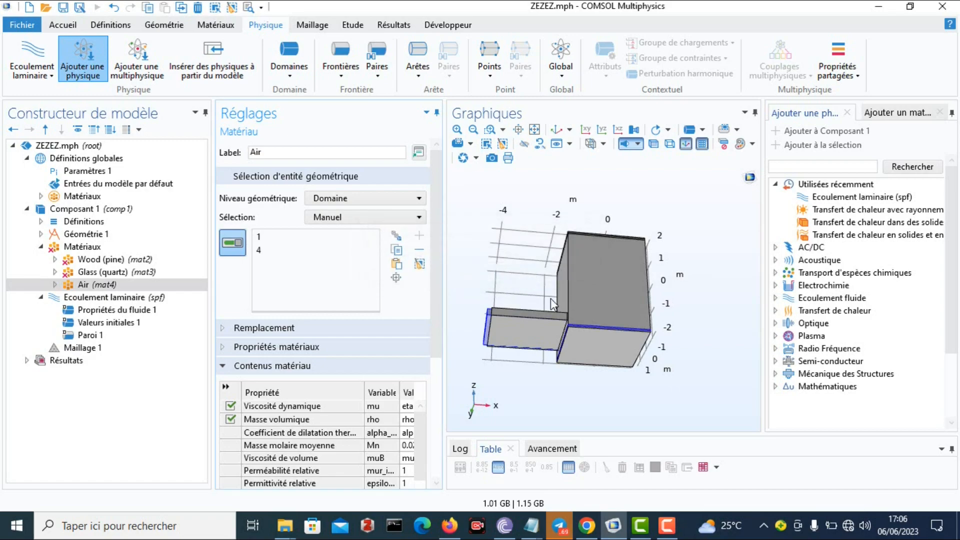
mouse_move(587, 299)
left_mouse_down()
mouse_move(581, 407)
mouse_move(589, 290)
left_mouse_up()
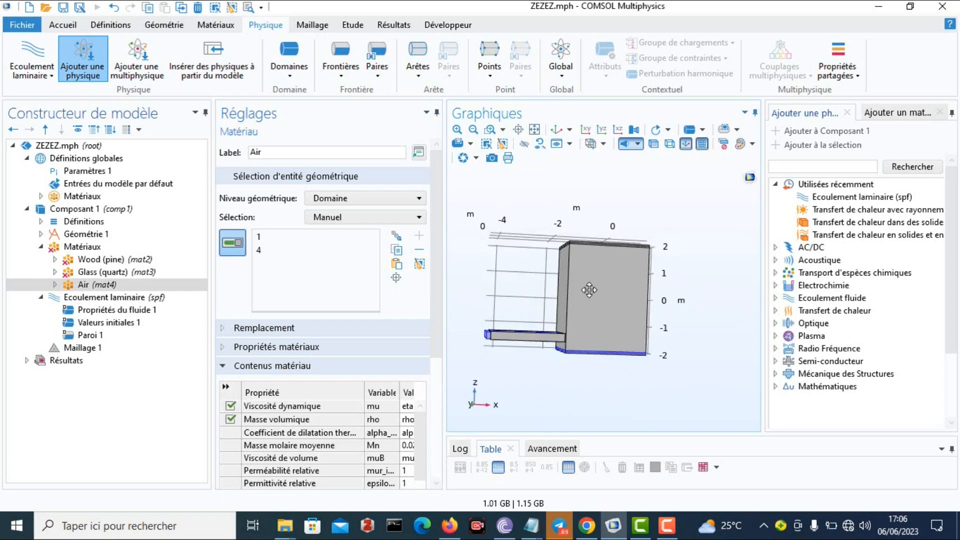
left_click(260, 252)
key("Delete")
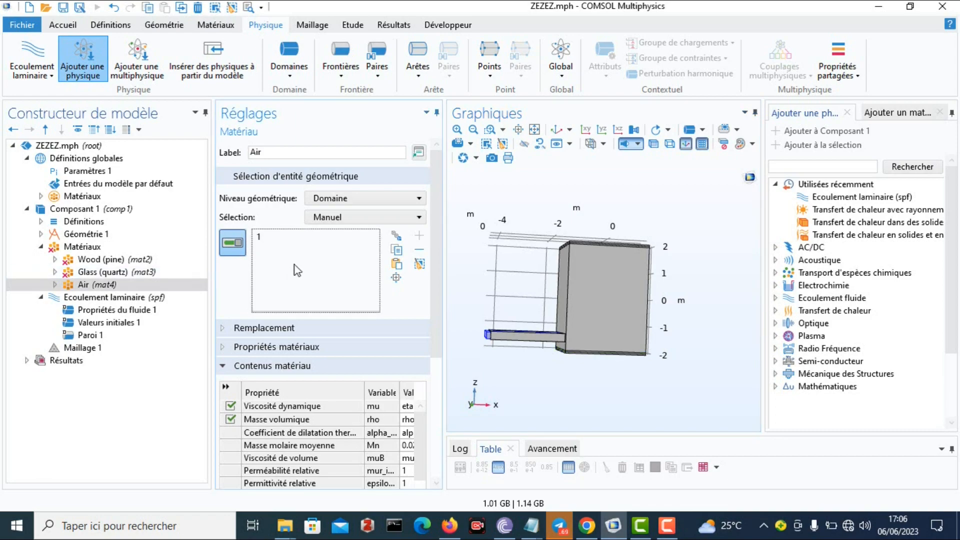
Add domain 6, the thin layer at the top of the chamber, to the Air material's selection
left_click(54, 247)
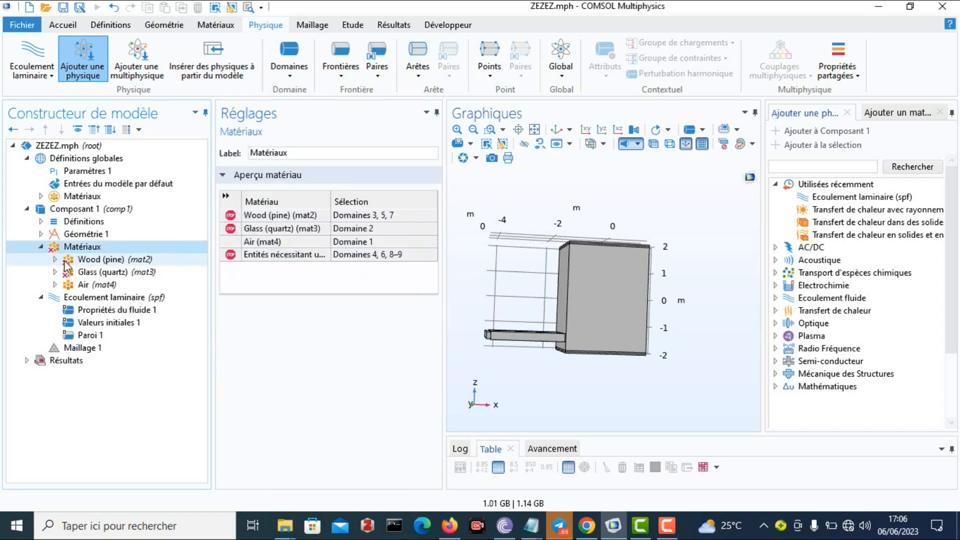
left_click(67, 285)
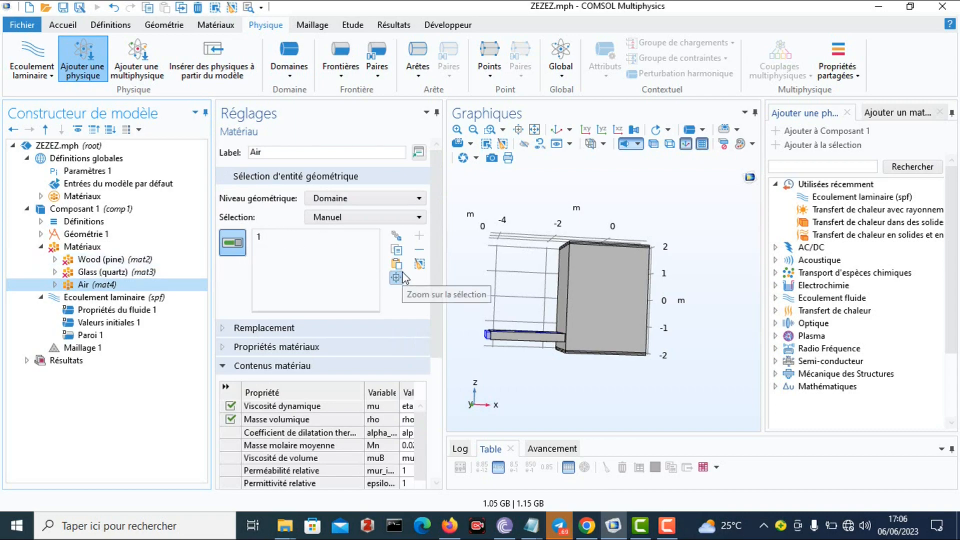
left_click(395, 263)
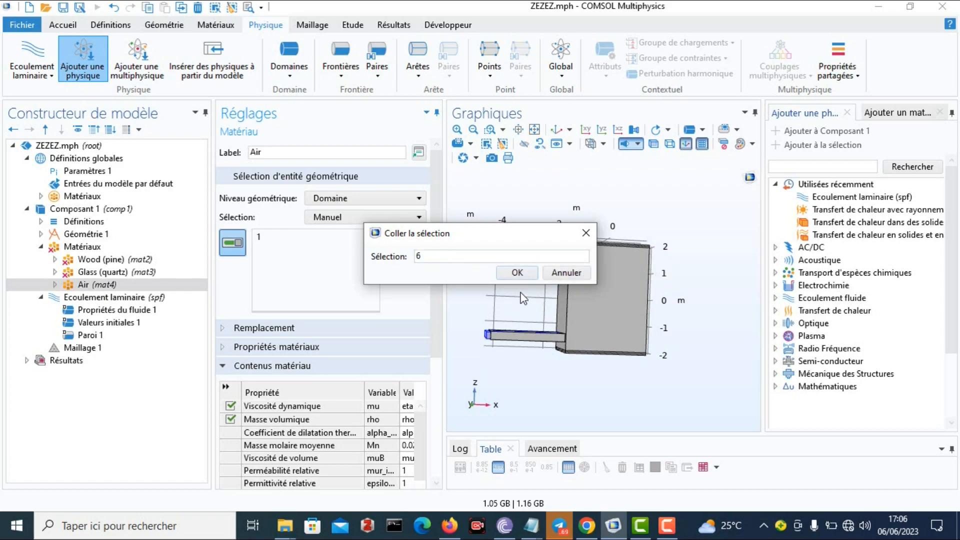
left_click(517, 273)
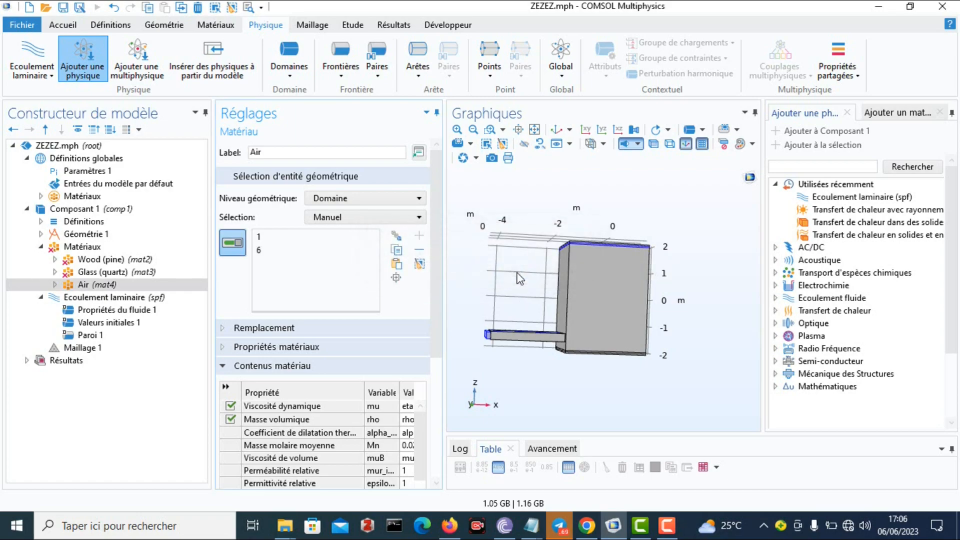
left_click_drag(595, 291, 674, 303)
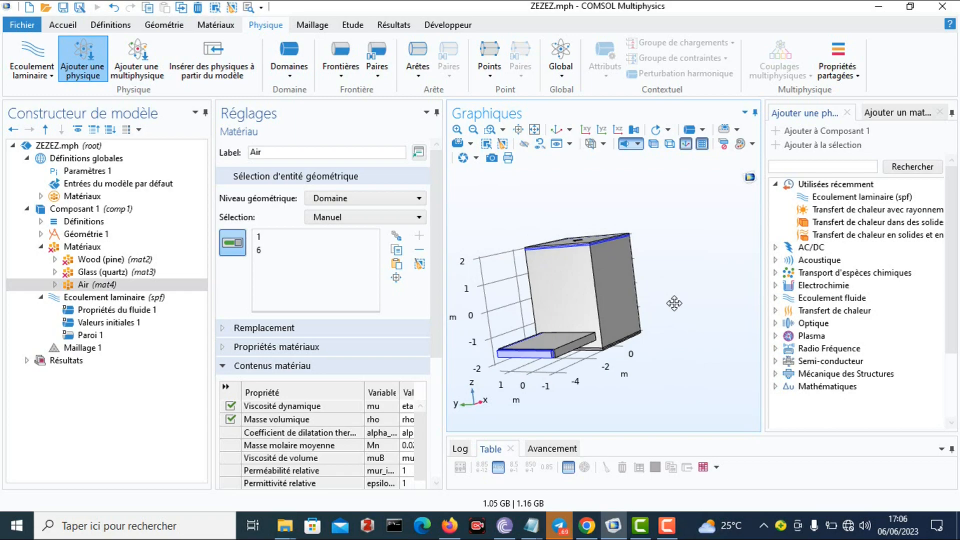
left_click_drag(629, 300, 542, 308)
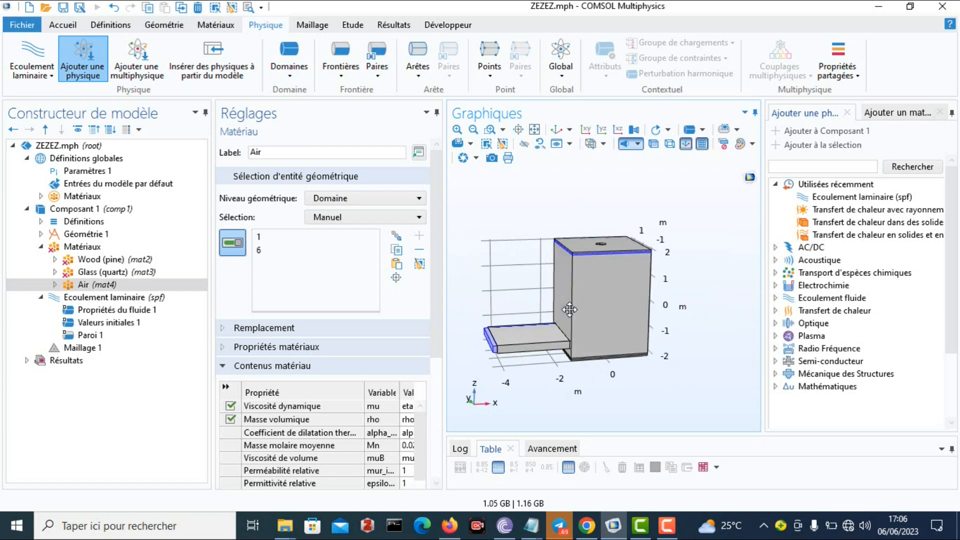
left_click_drag(562, 395, 542, 338)
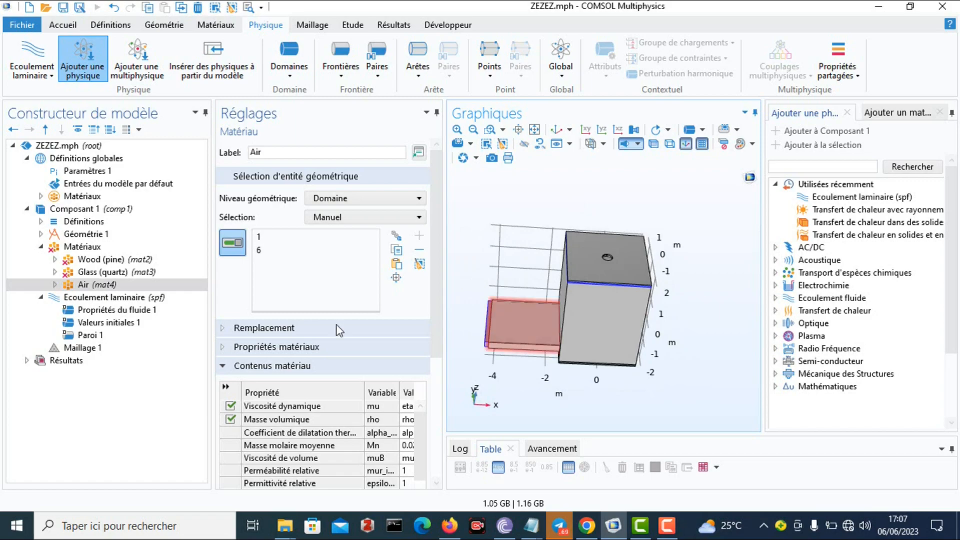
Add domain 4, the thin layer at the chamber's base, to the Wood (pine) material's selection
left_click(74, 263)
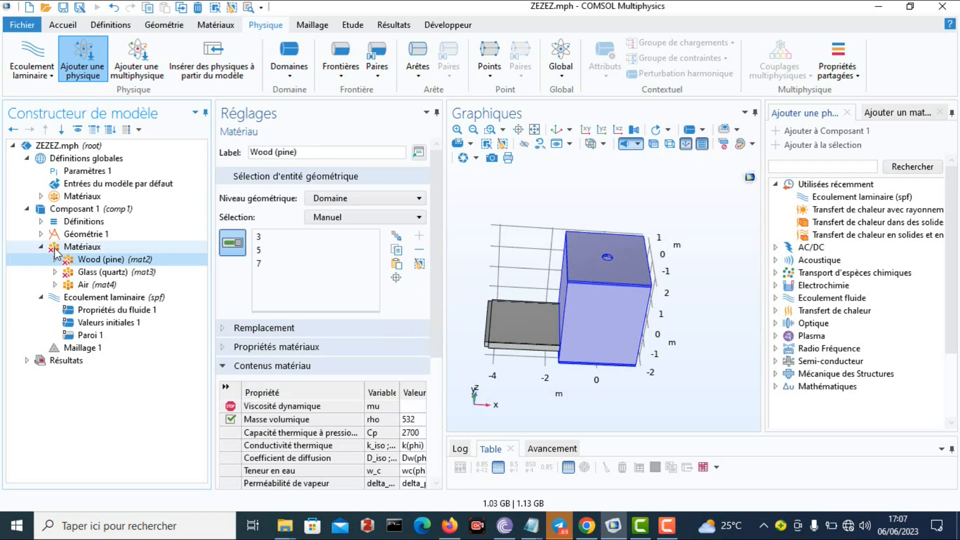
left_click(126, 247)
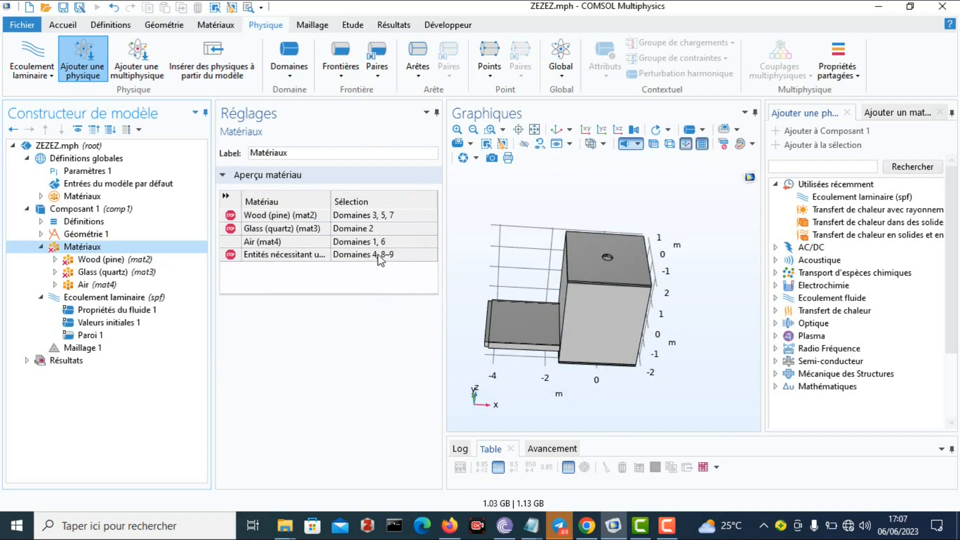
left_click(106, 260)
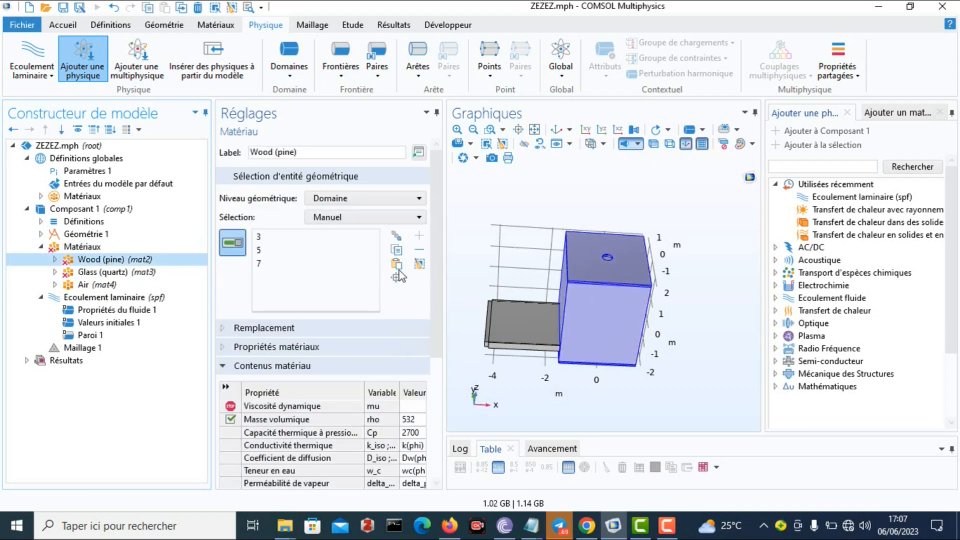
left_click(396, 264)
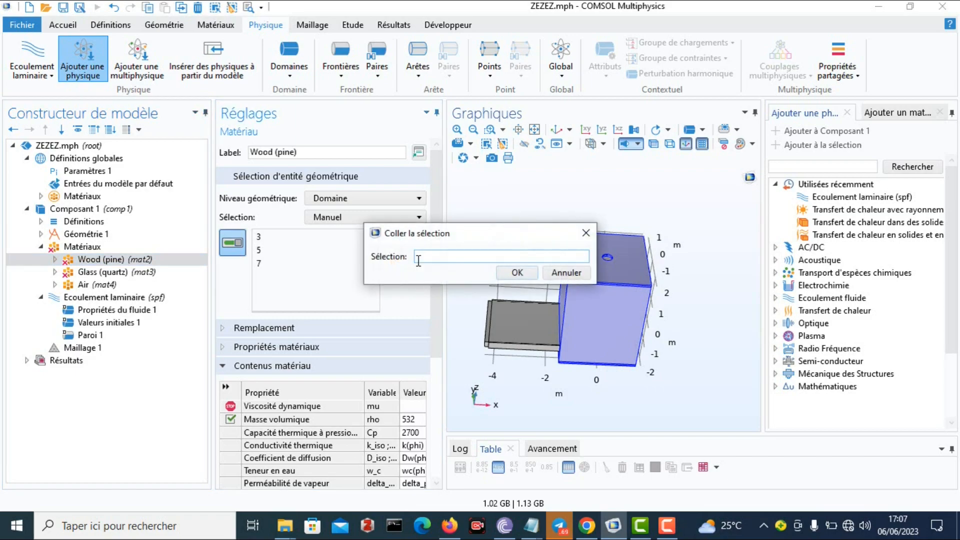
type("4")
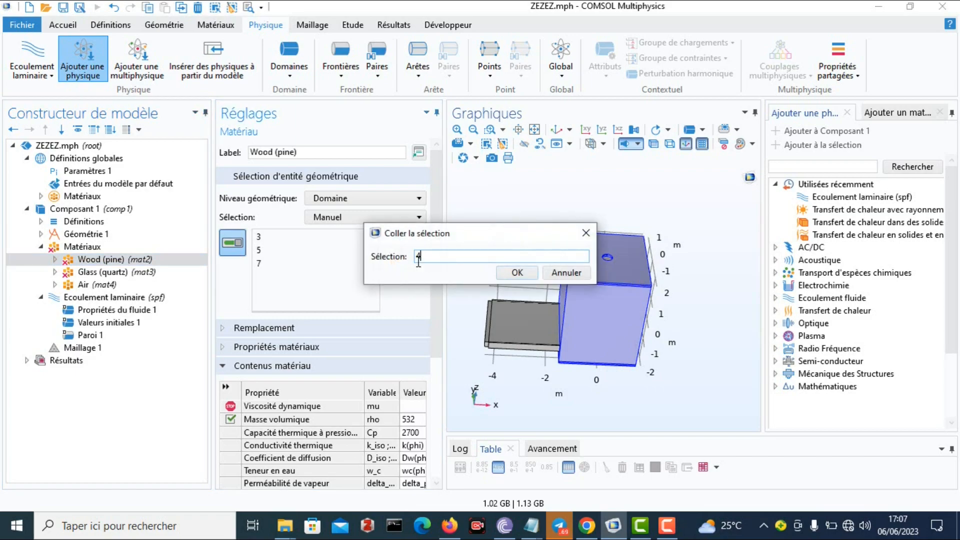
left_click(517, 273)
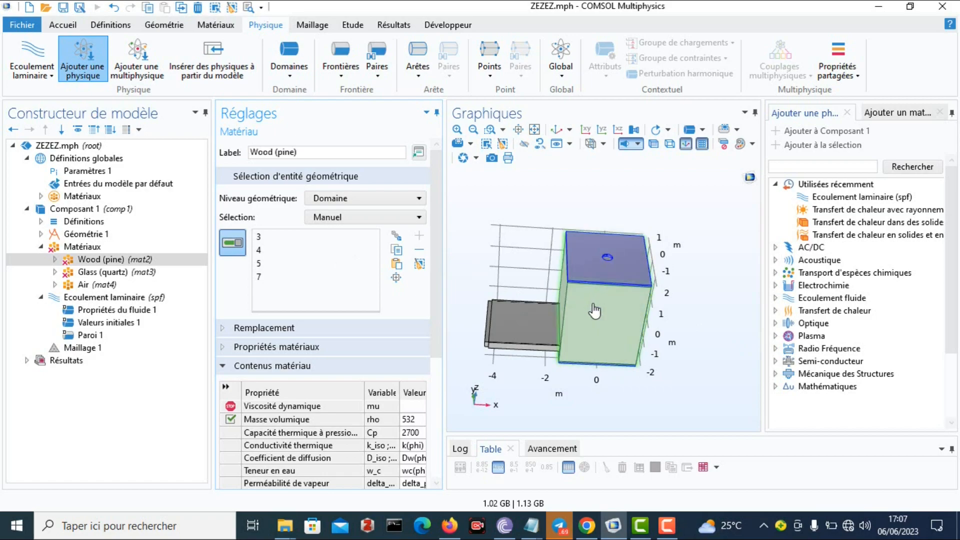
left_click_drag(588, 312, 495, 358)
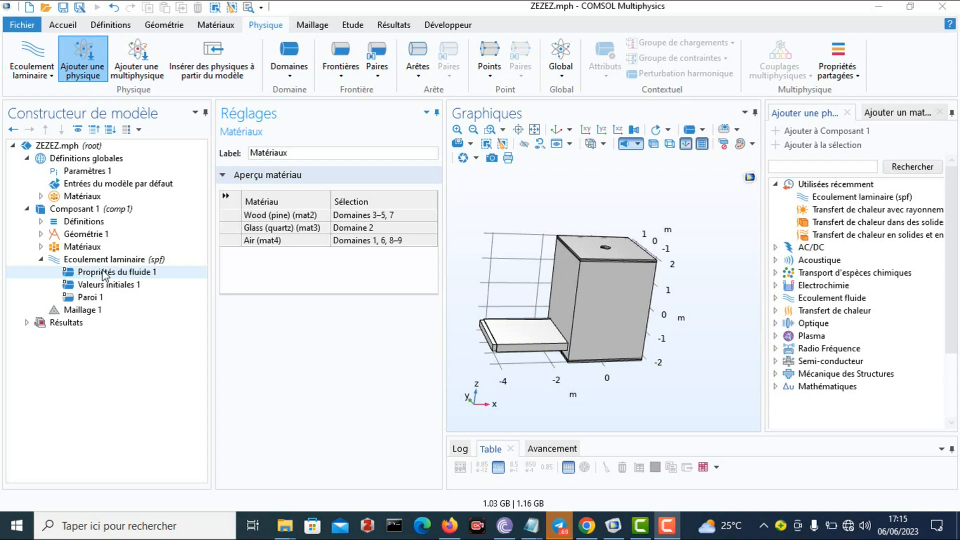
Review the laminar flow interface's fluid properties, initial values and wall condition, including their selections and default settings
left_click(107, 271)
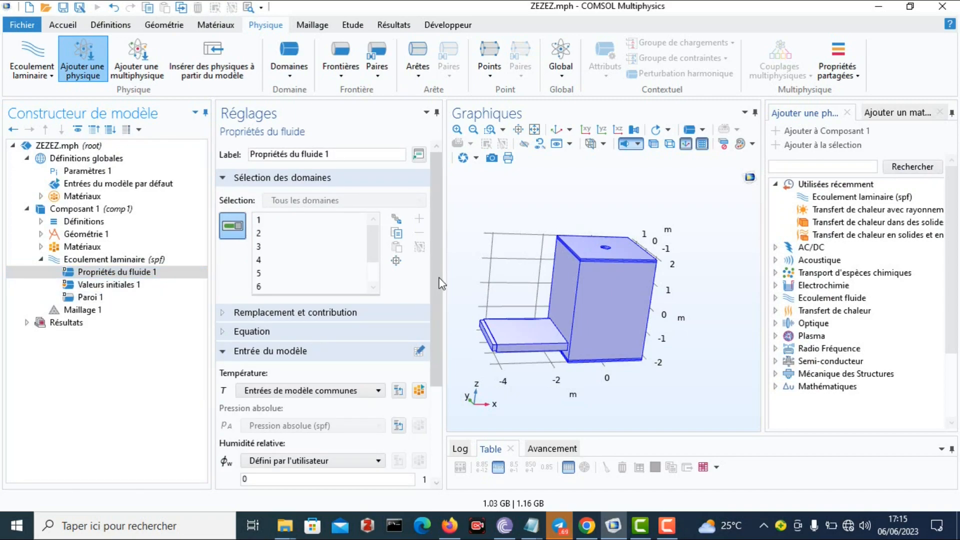
scroll(440, 284, "down", 3)
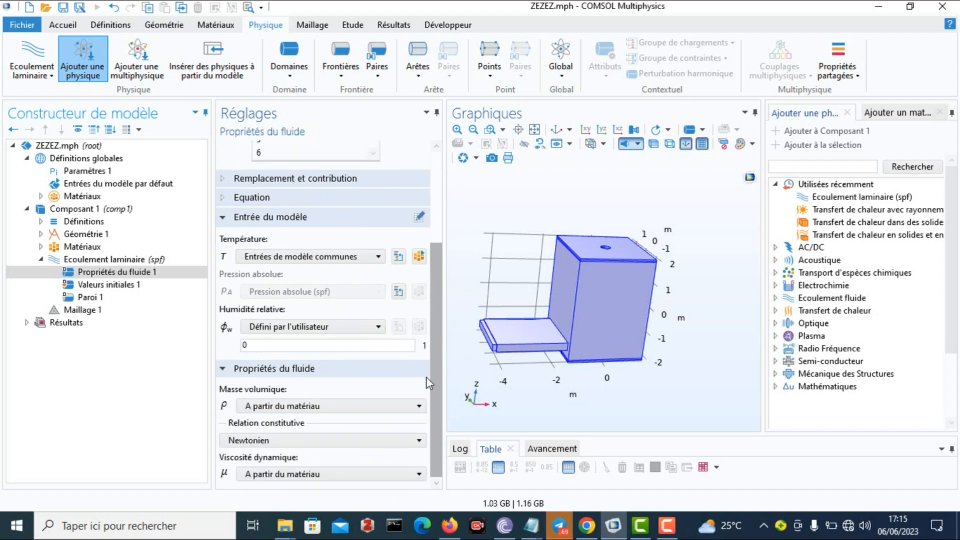
scroll(424, 341, "up", 3)
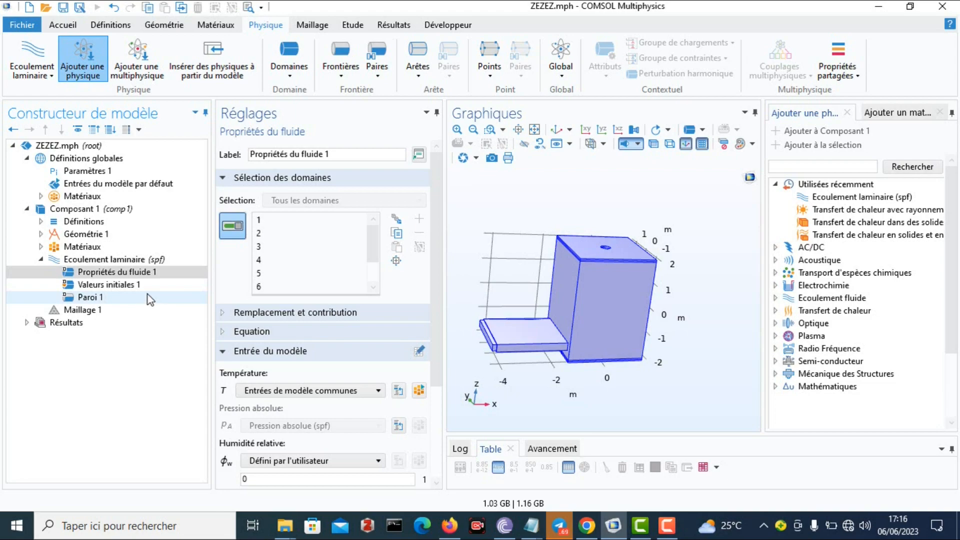
left_click(96, 288)
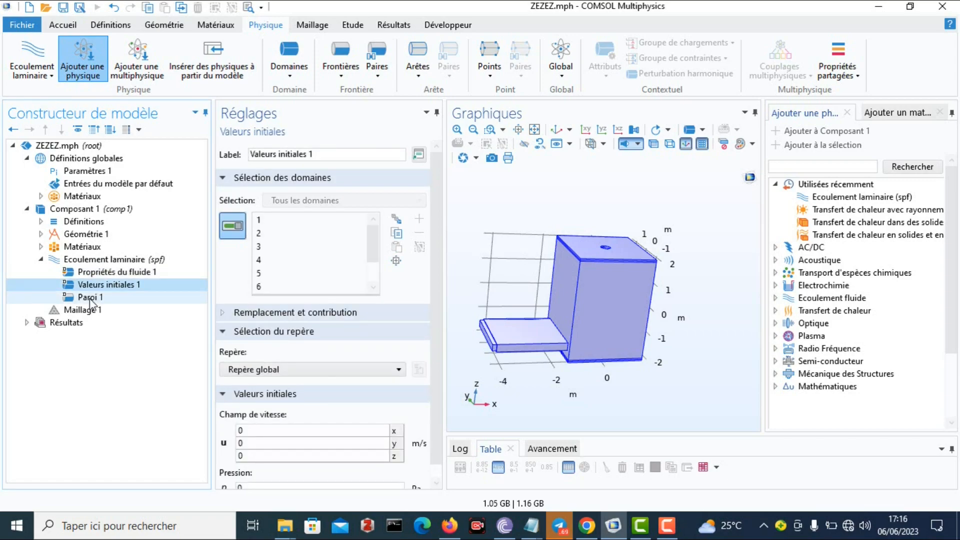
left_click(90, 298)
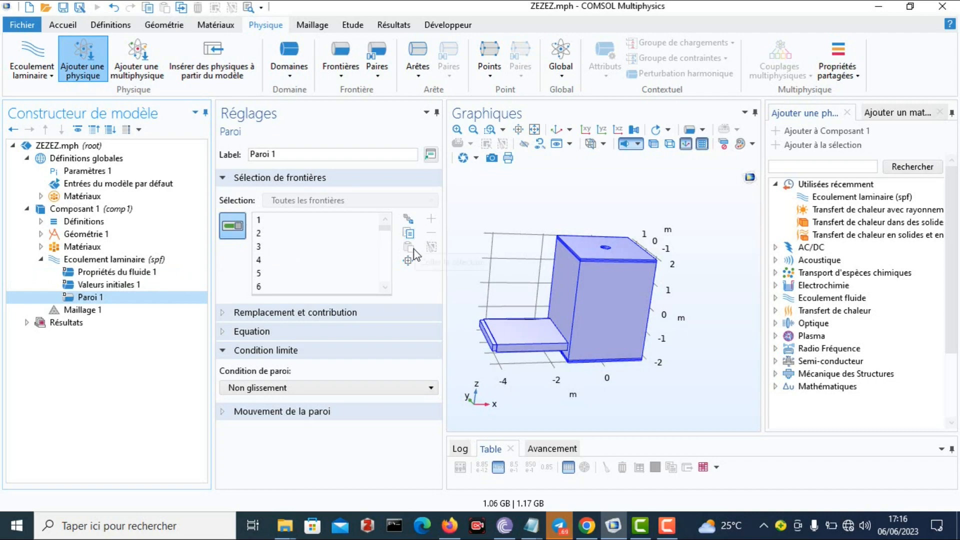
left_click(113, 270)
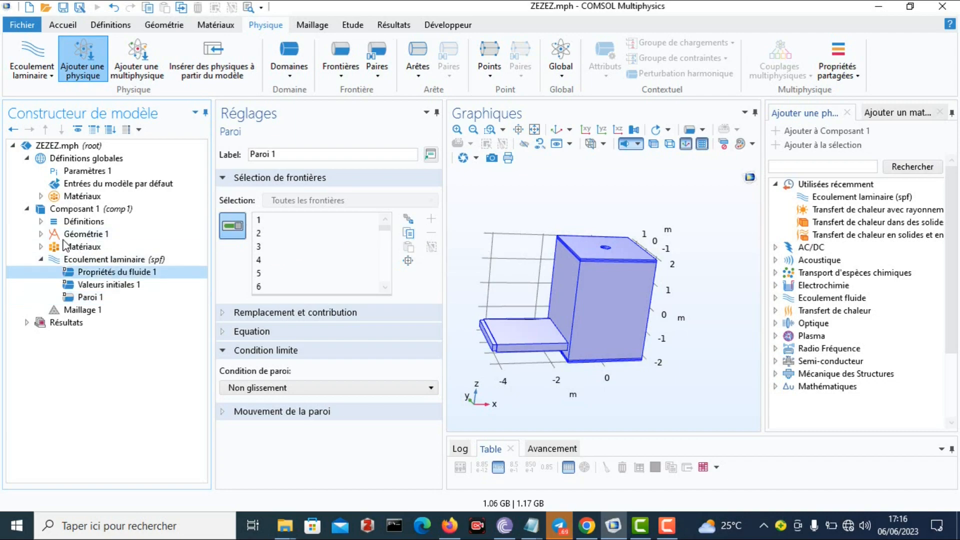
Copy the domain selection of the Air material
left_click(41, 246)
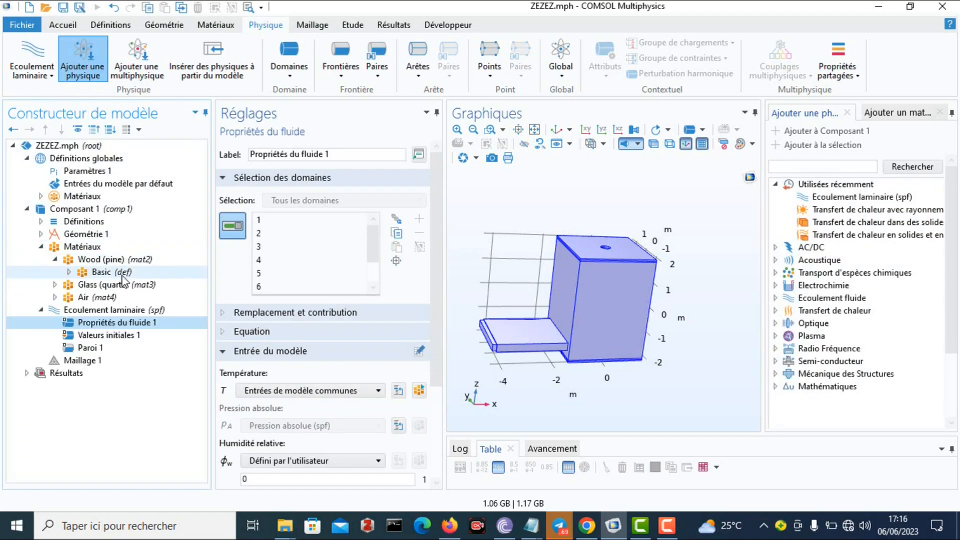
left_click(100, 298)
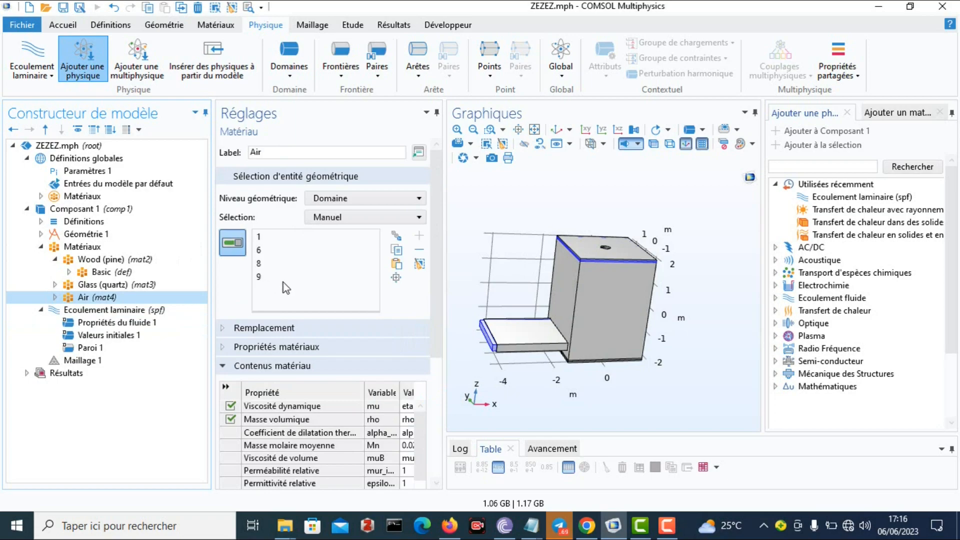
left_click(398, 253)
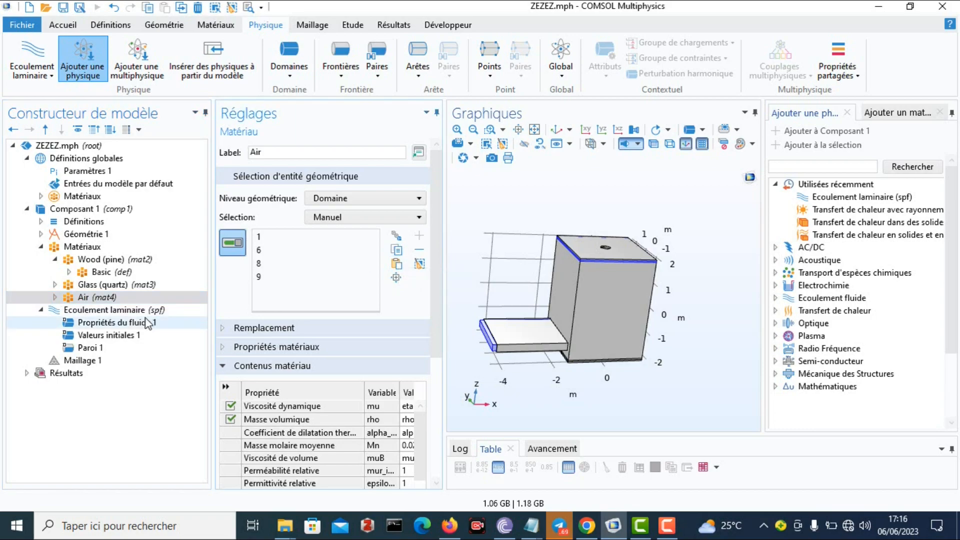
Check the laminar flow fluid properties and initial values, and add the Heat Transfer in Solids and Fluids physics to the component
left_click(127, 323)
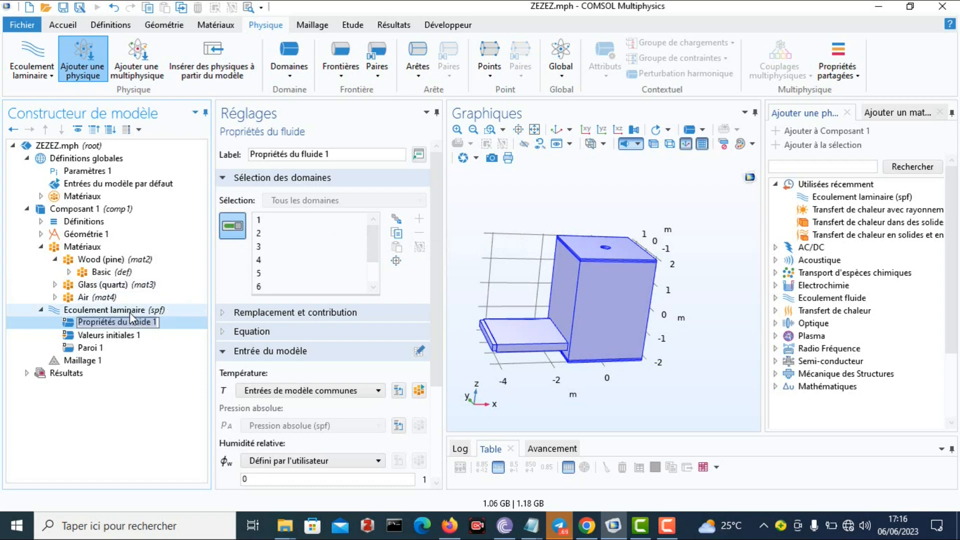
left_click(124, 338)
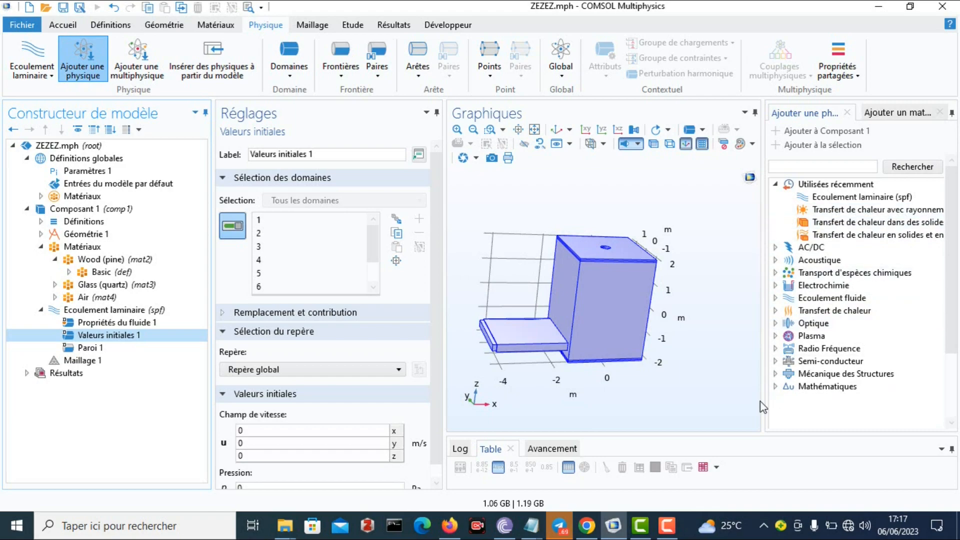
left_click_drag(761, 396, 734, 398)
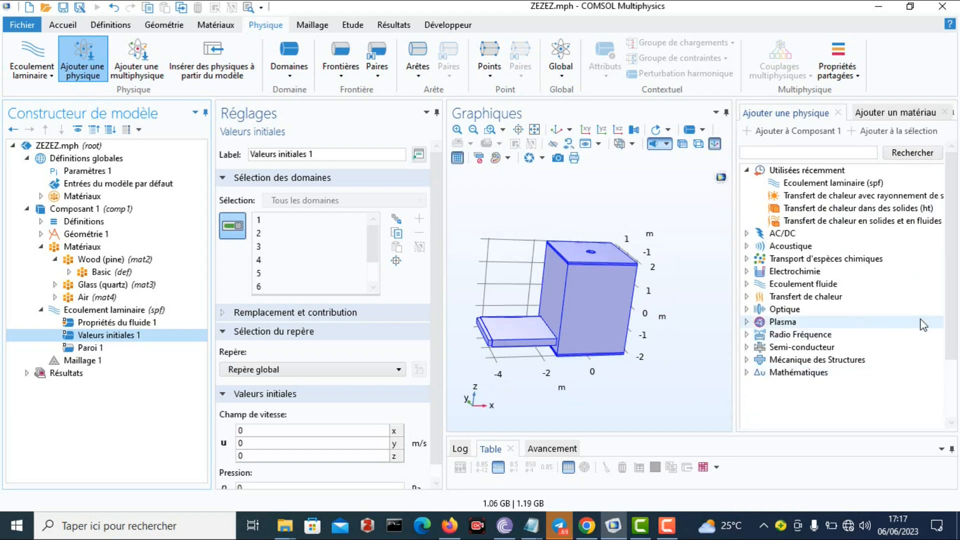
left_click(889, 225)
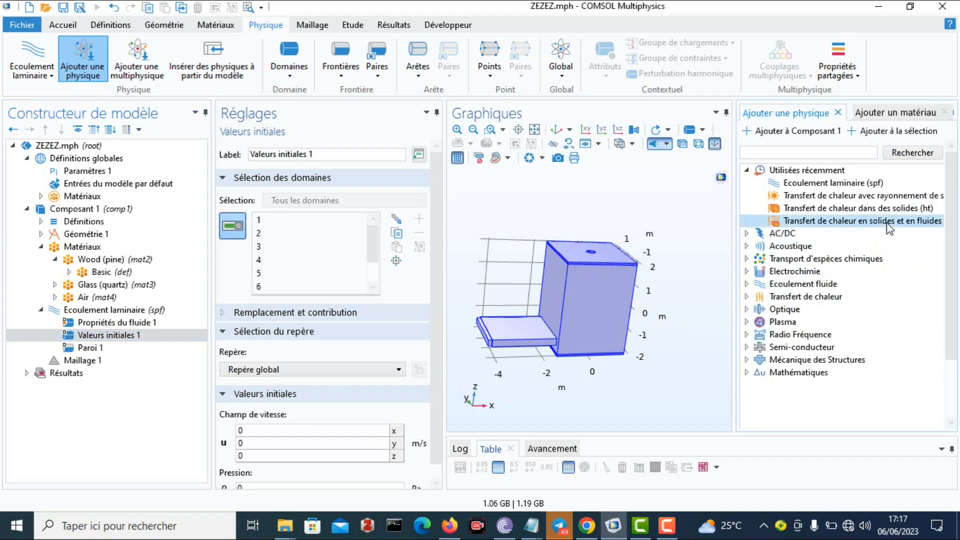
double_click(889, 225)
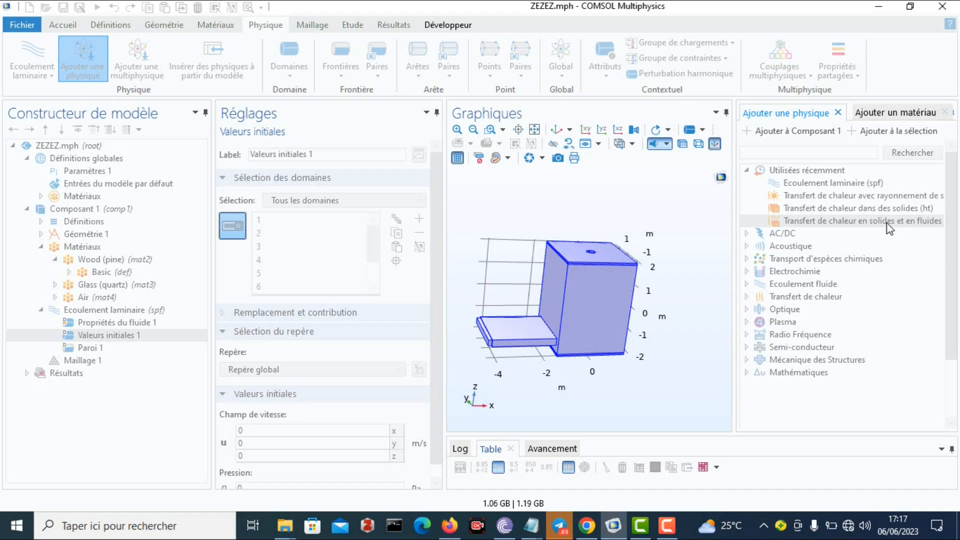
double_click(887, 223)
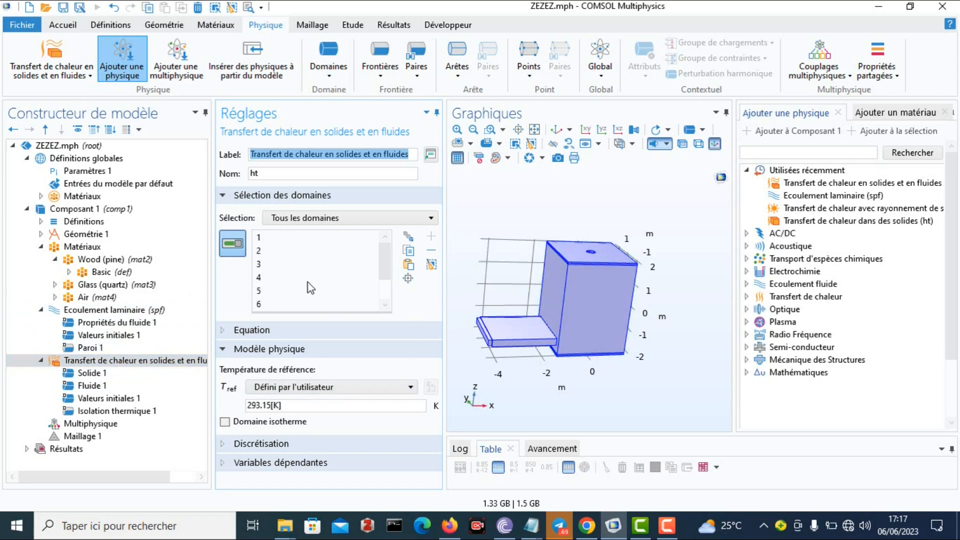
Check the heat transfer Solid node's domains and paste the copied Air selection, domains 1, 6, 8, 9, into its Fluid node
left_click(96, 374)
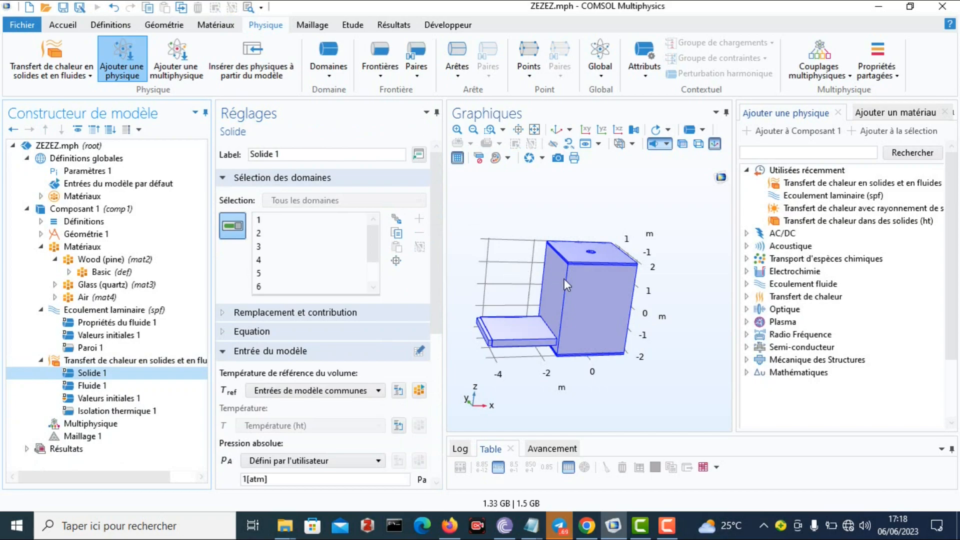
left_click_drag(372, 241, 246, 257)
left_click(261, 246)
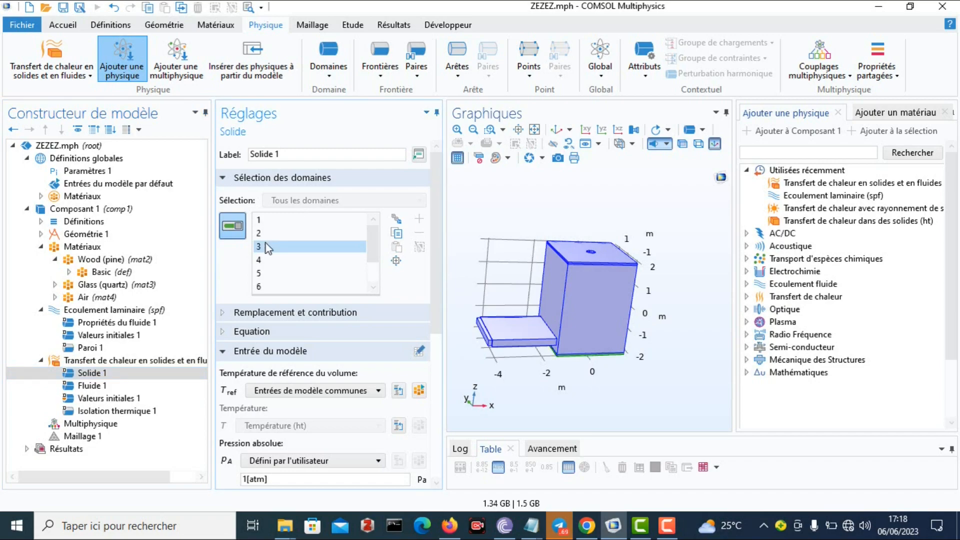
left_click_drag(376, 243, 374, 220)
left_click(111, 387)
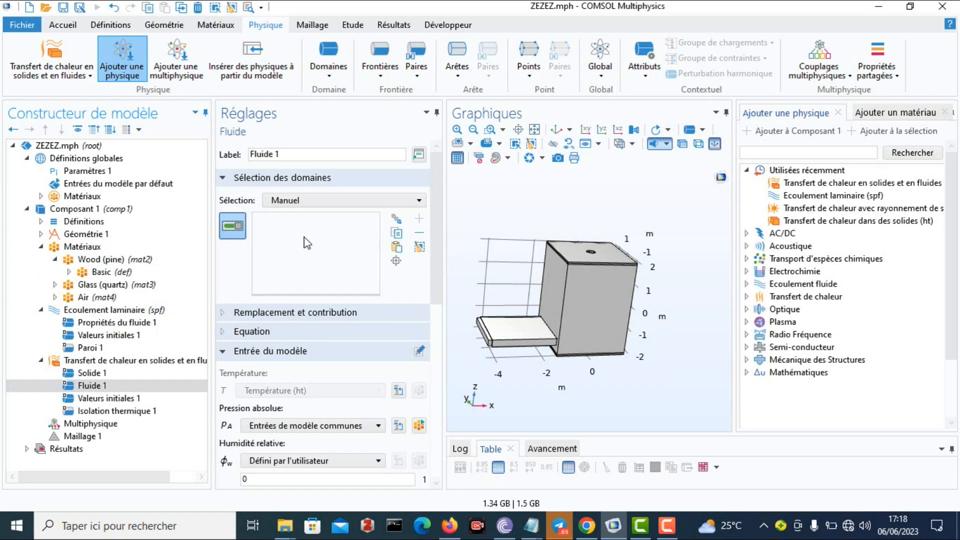
left_click(398, 250)
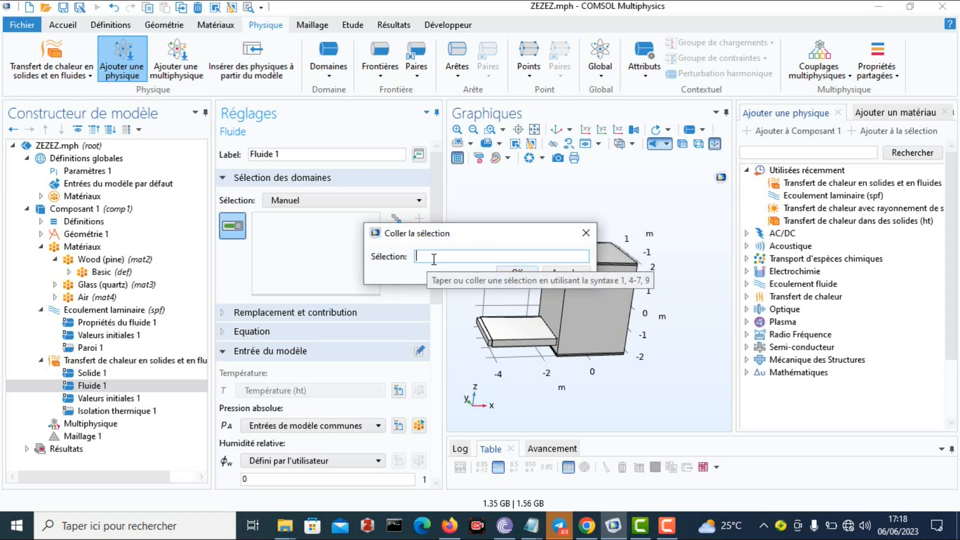
right_click(434, 256)
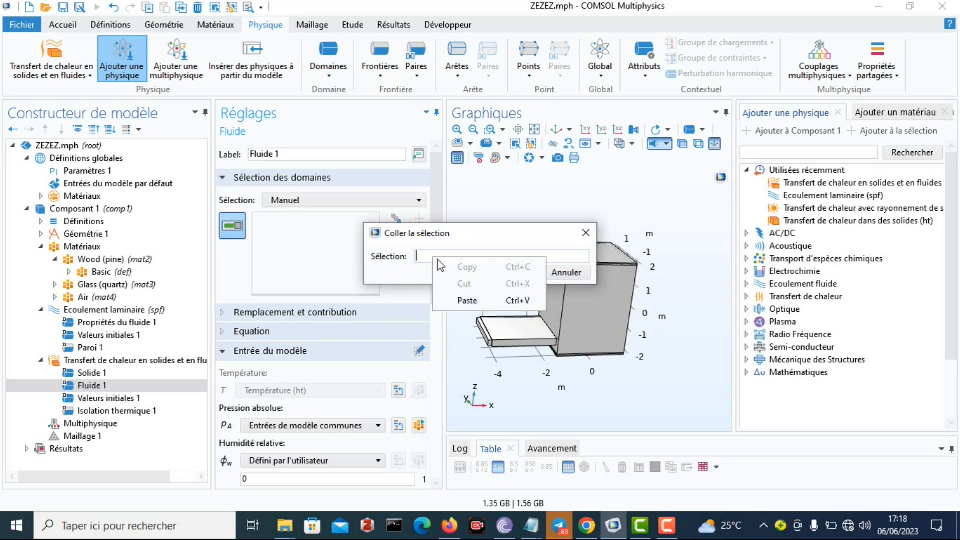
left_click(468, 300)
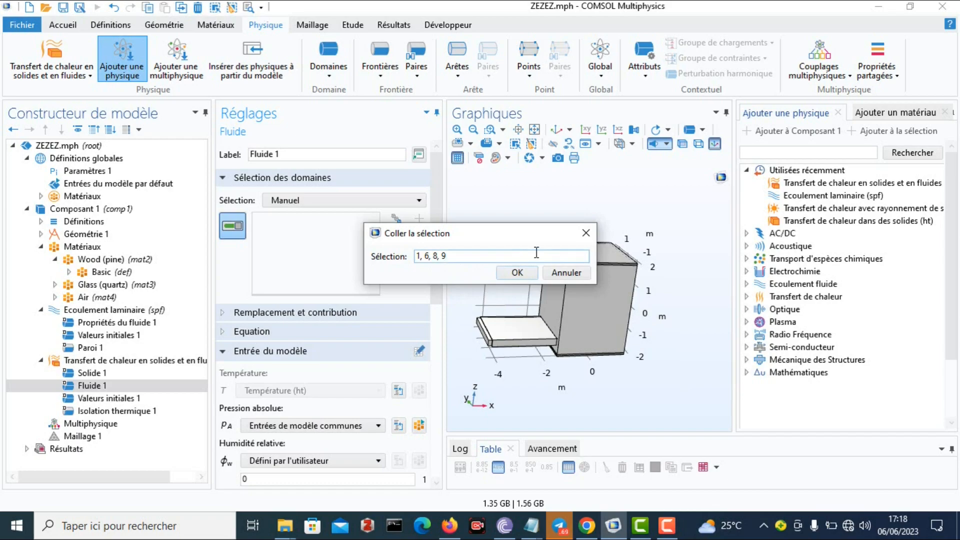
left_click(518, 273)
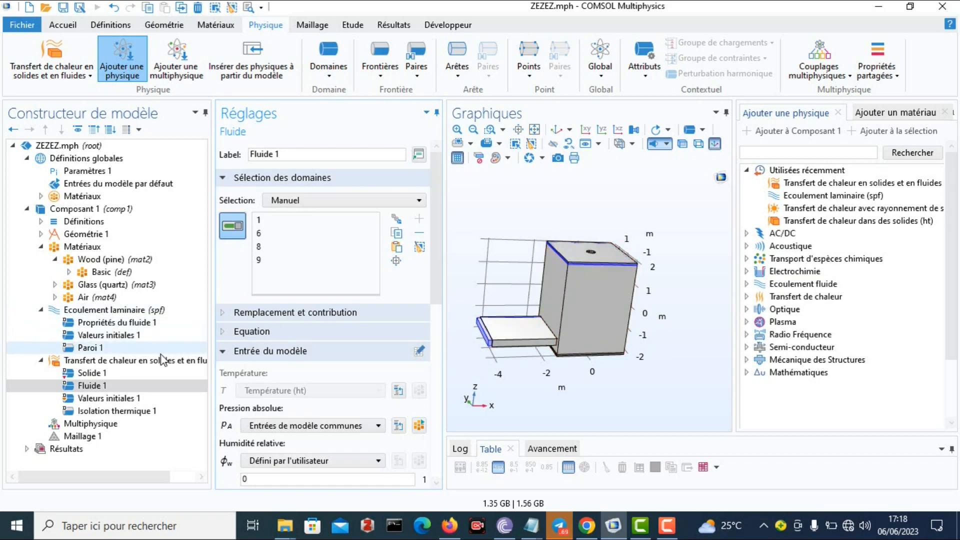
Examine the domains of the heat transfer Solid and Fluid nodes and the boundaries of the laminar flow wall condition around the model
left_click(90, 373)
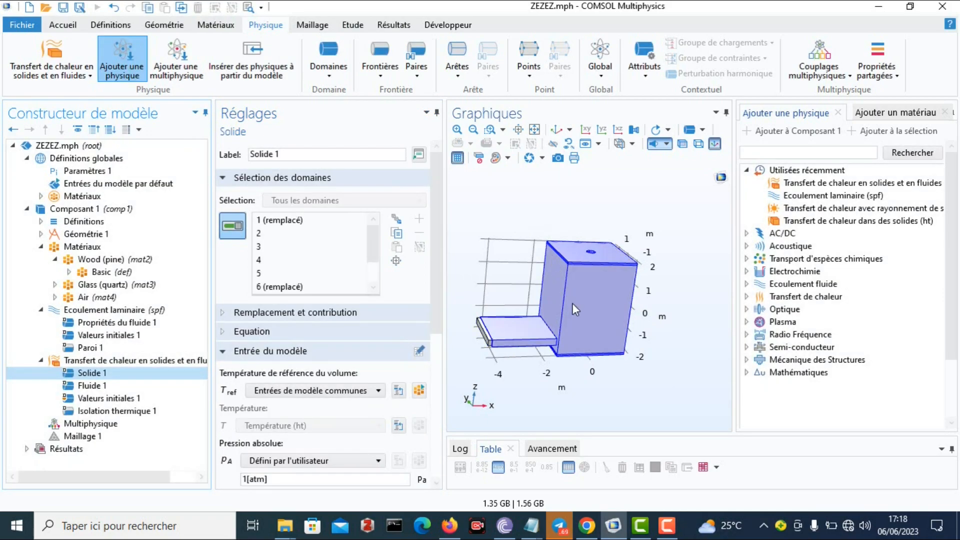
left_click_drag(572, 302, 519, 272)
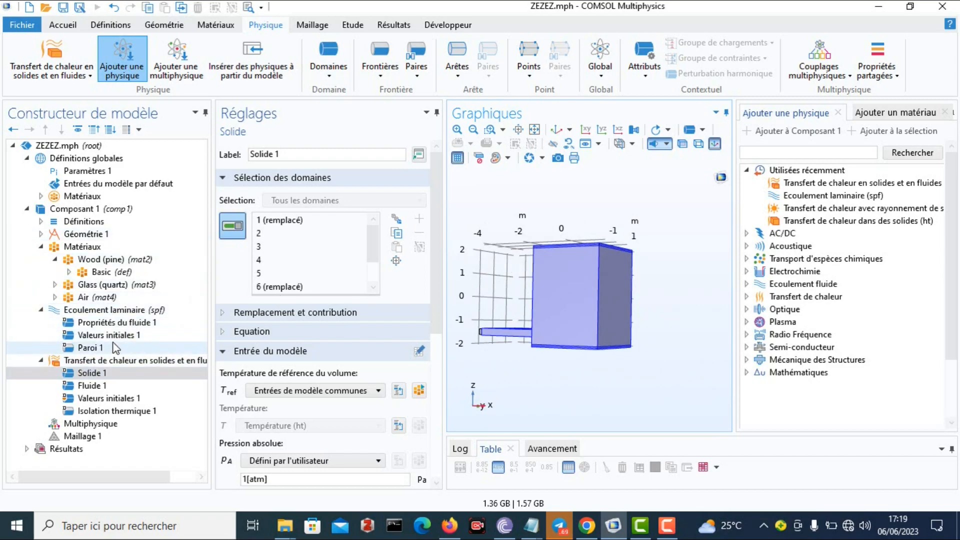
left_click(90, 348)
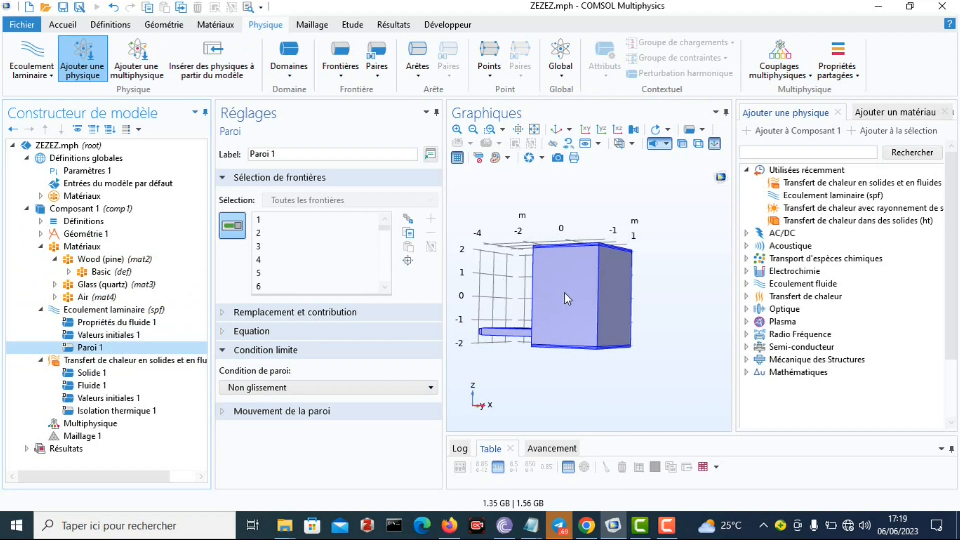
left_click_drag(565, 292, 612, 256)
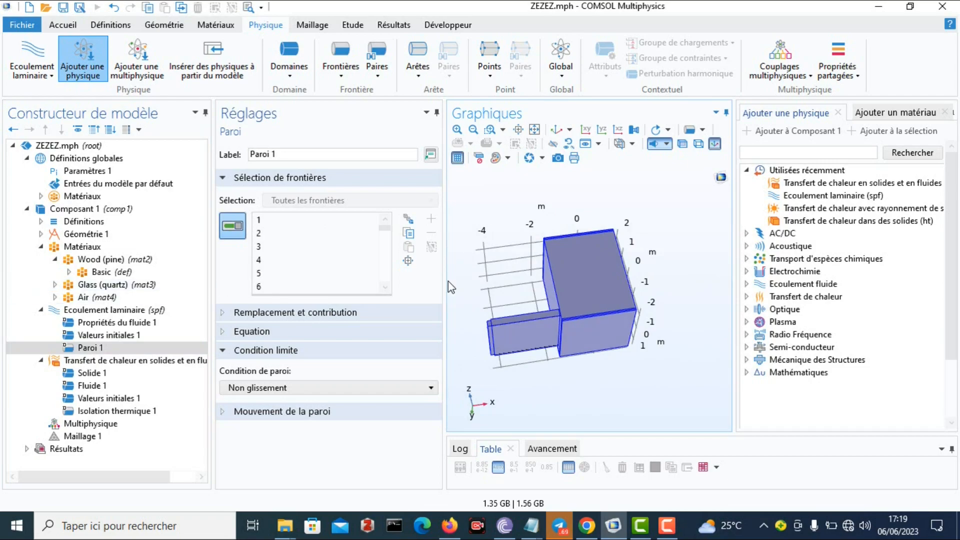
left_click_drag(587, 294, 598, 338)
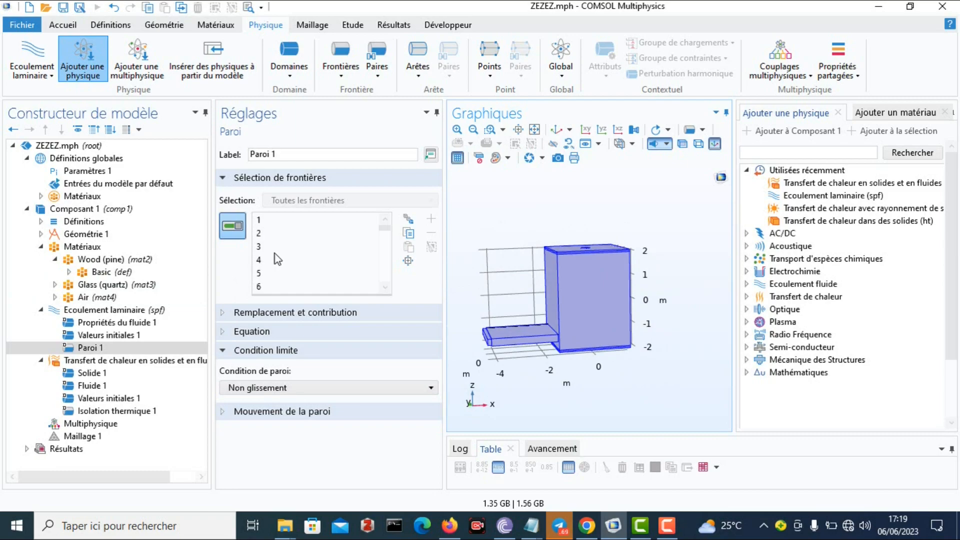
left_click(98, 387)
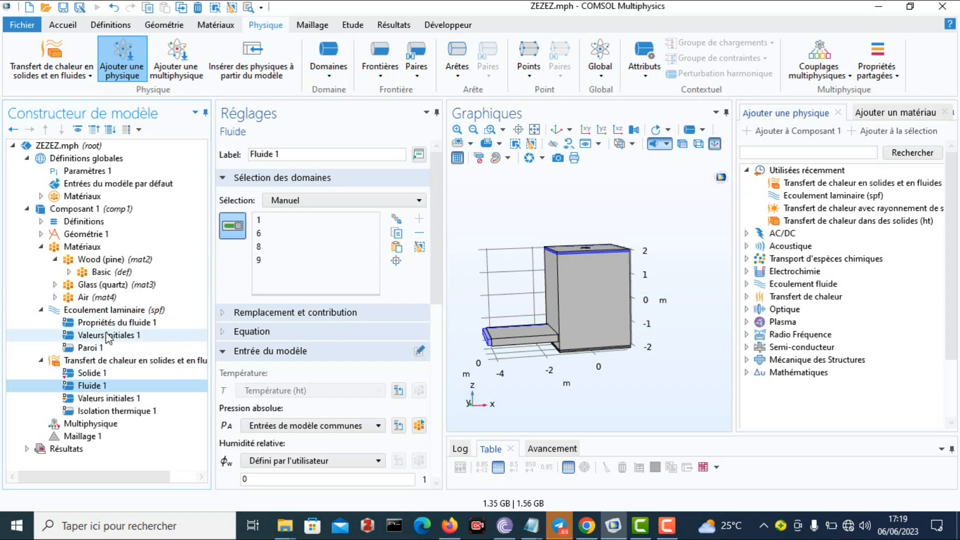
left_click(97, 350)
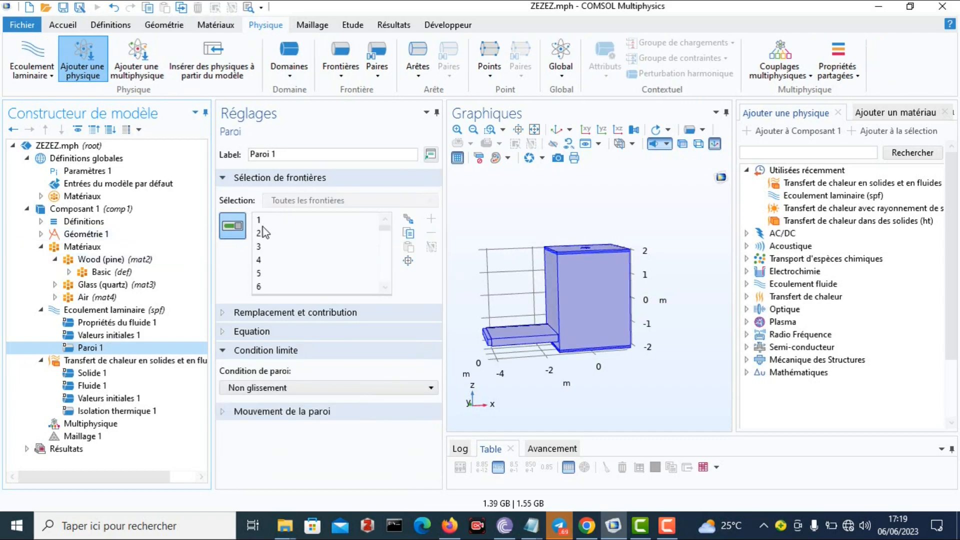
Add a laminar flow Inlet on boundary 1, the slab's outer end face, with a normal inflow velocity of 1.2 m/s
left_click(269, 222)
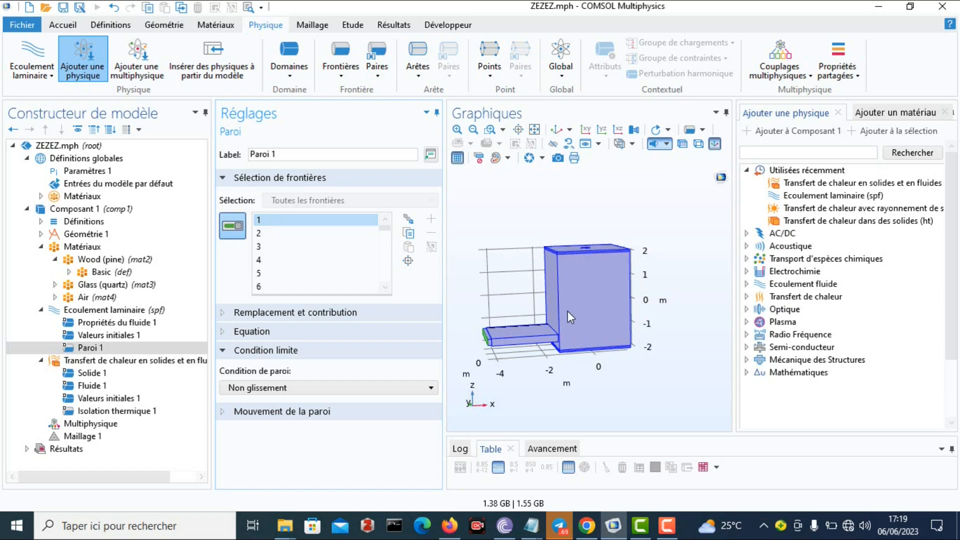
left_click_drag(570, 317, 490, 275)
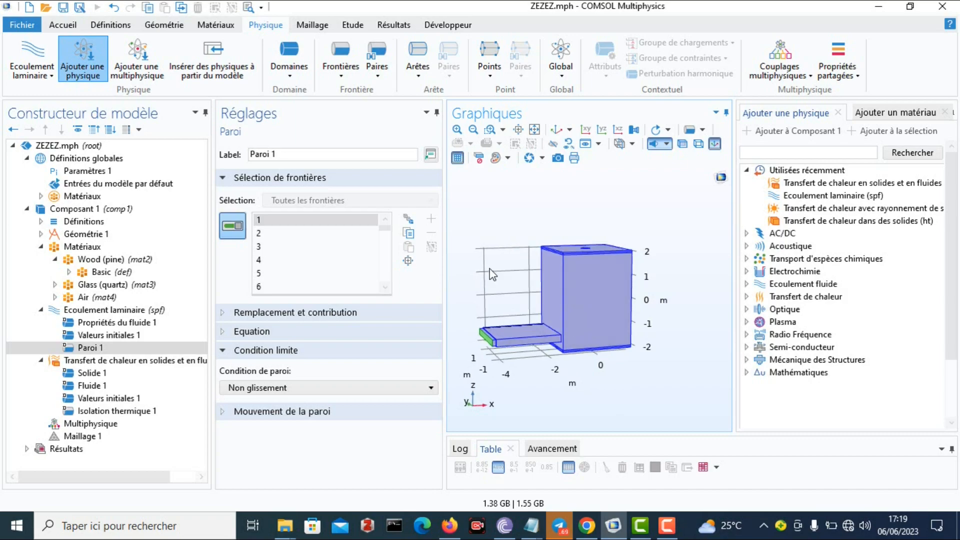
left_click(342, 76)
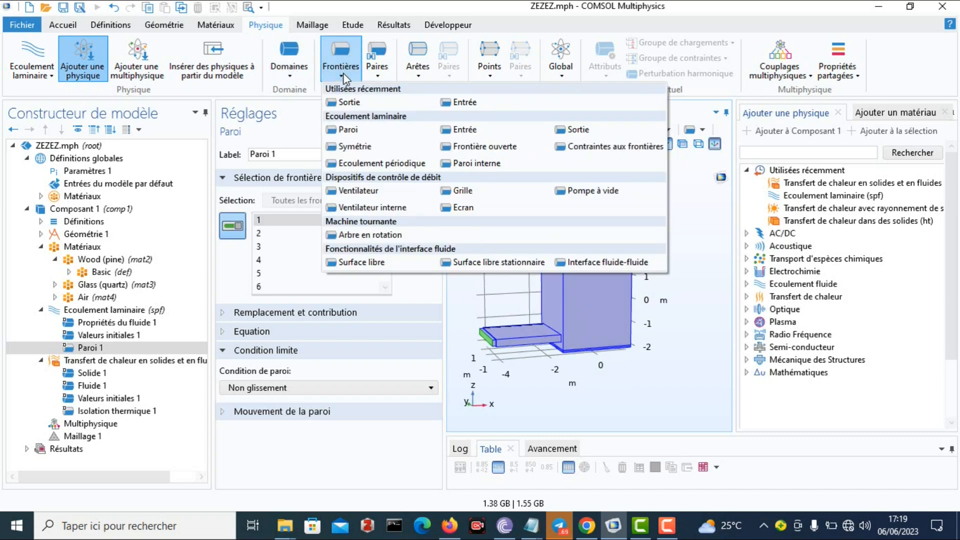
left_click(466, 102)
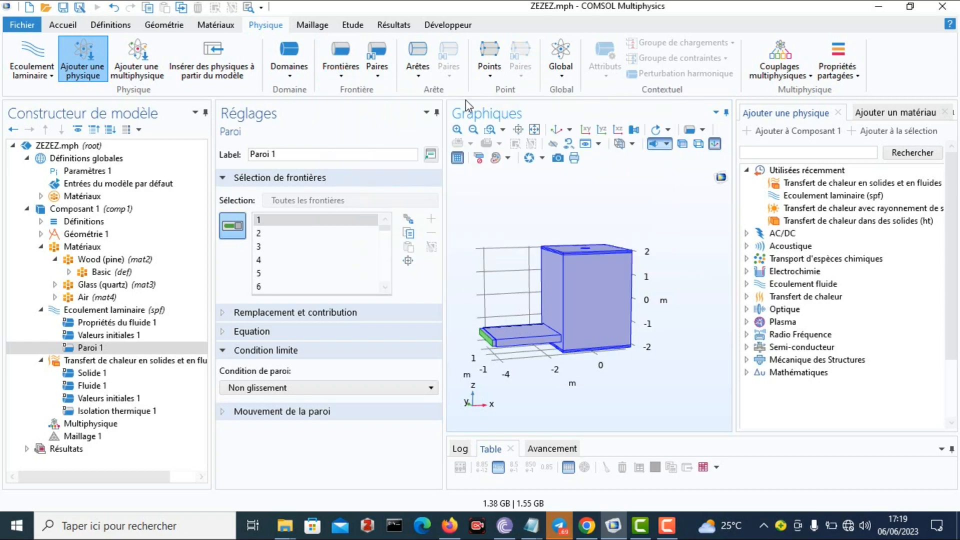
left_click(488, 338)
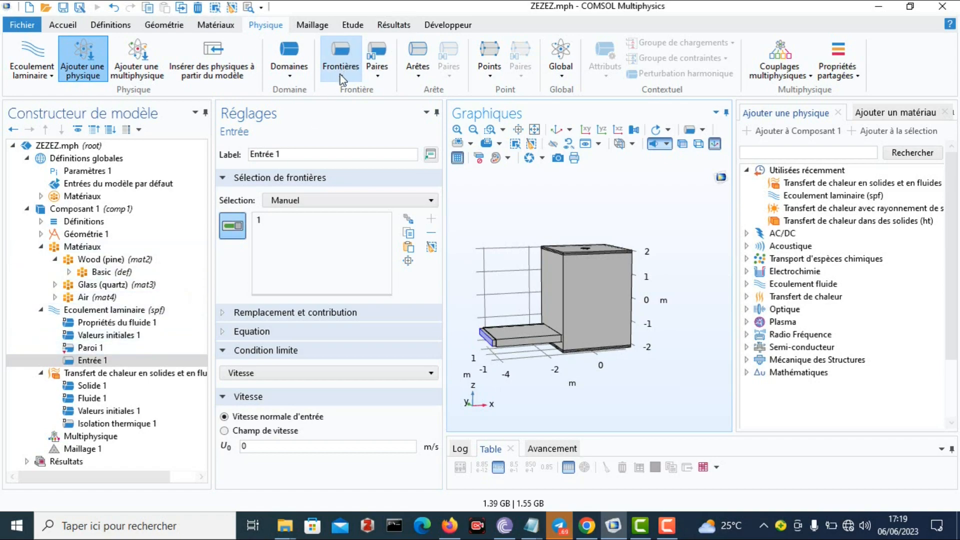
left_click(260, 445)
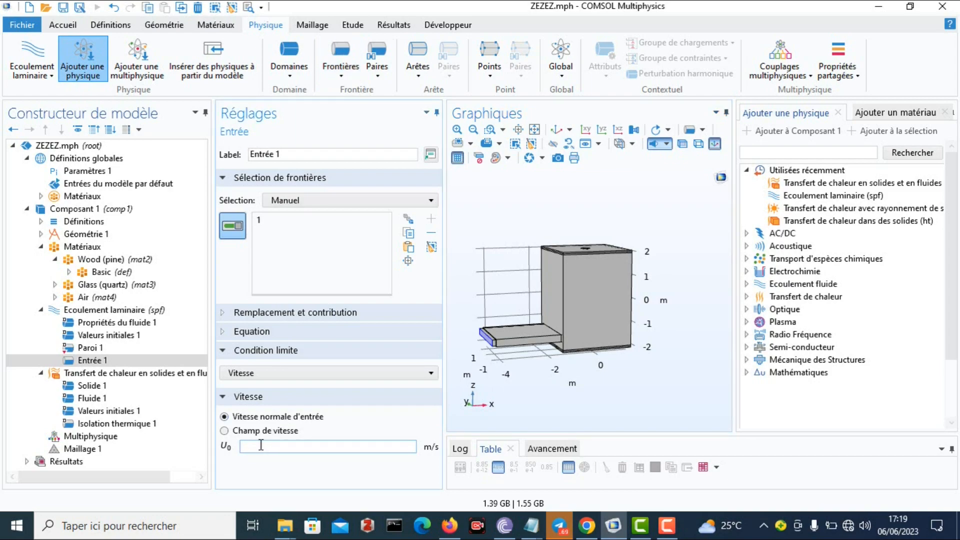
type("1.2")
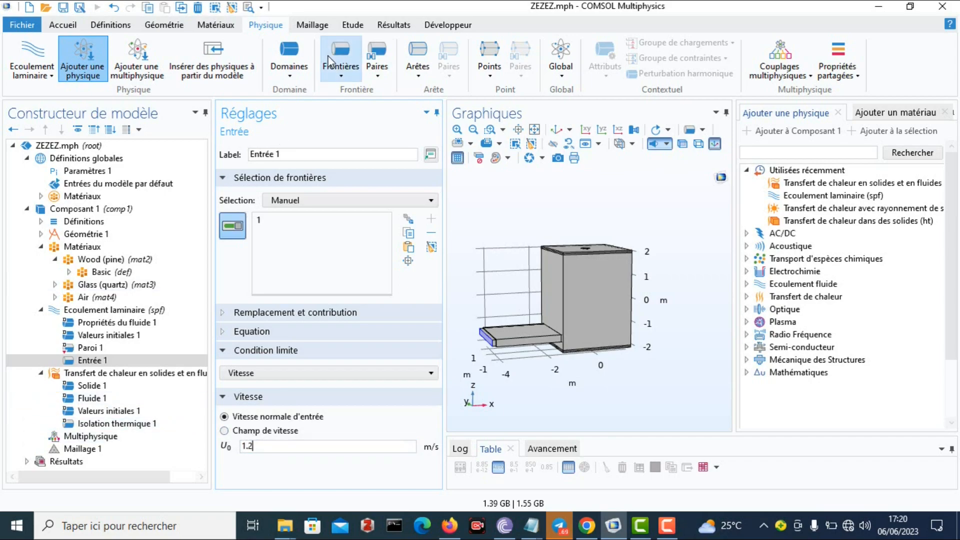
Add a laminar flow Outlet condition on boundary 30, the top face of the chamber
left_click(343, 74)
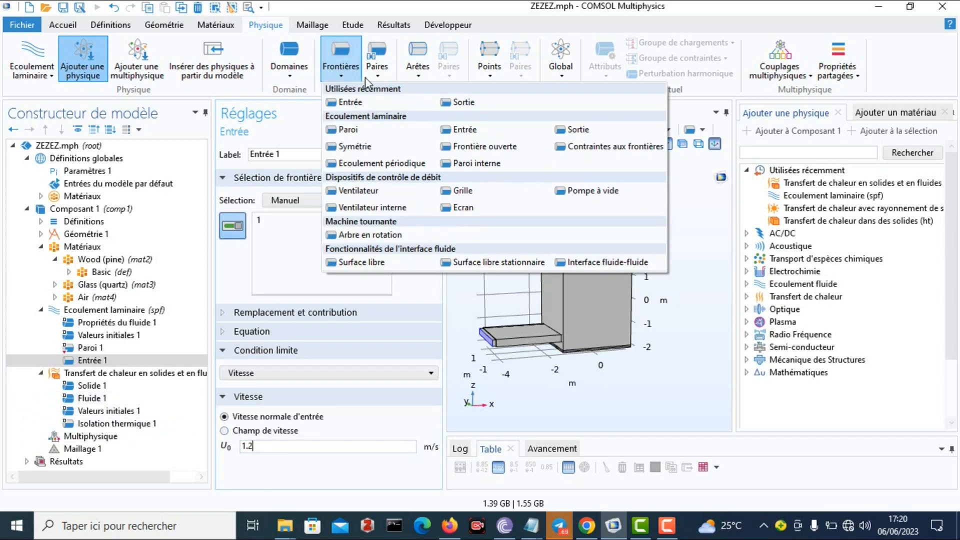
left_click(475, 103)
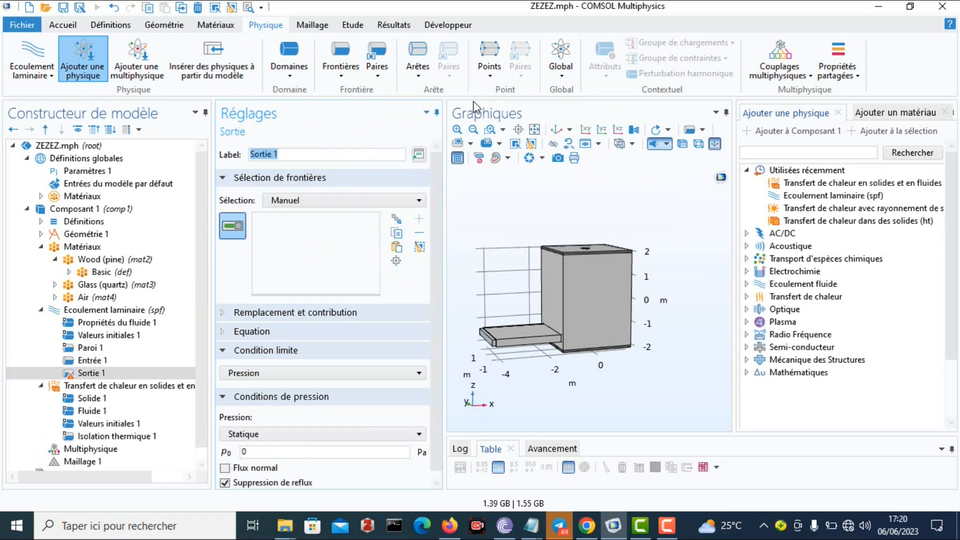
left_click_drag(598, 254, 582, 287)
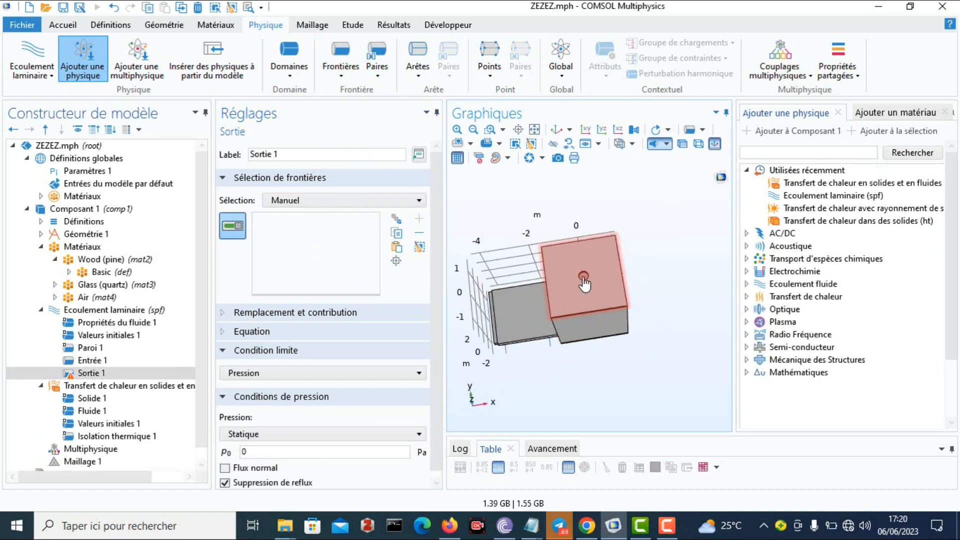
left_click(583, 278)
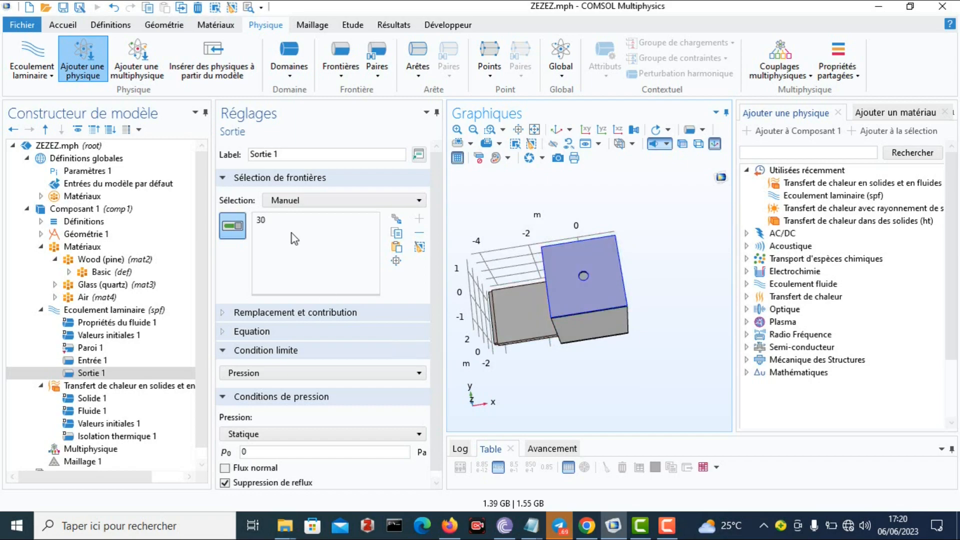
left_click_drag(581, 284, 586, 199)
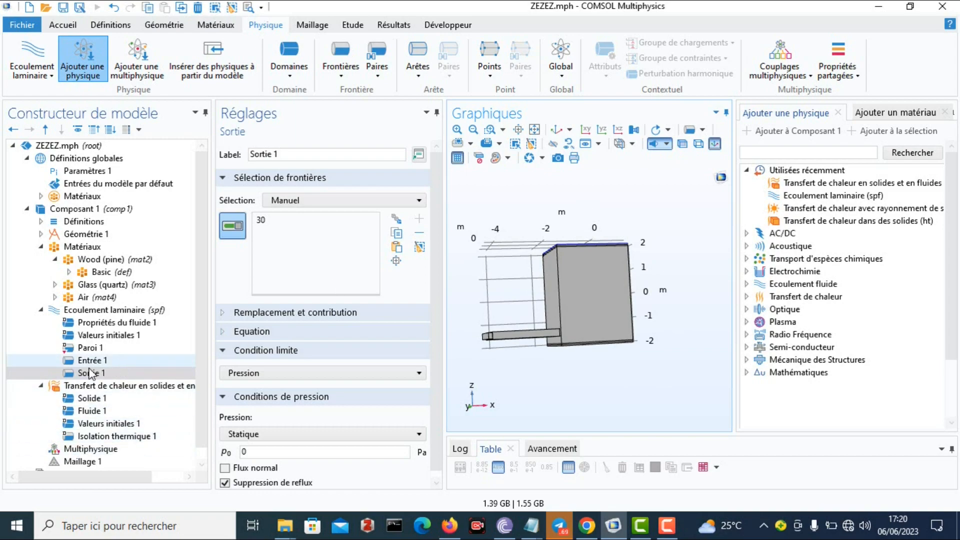
Review the boundary selections of the laminar flow wall and outlet conditions, including the chamber's top face and the outlet pressure settings
left_click(90, 351)
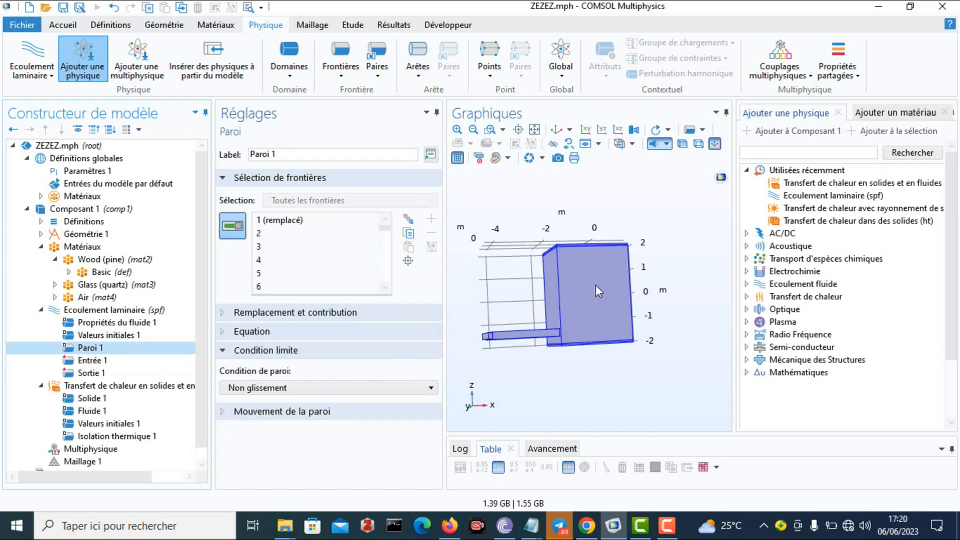
left_click_drag(595, 285, 580, 327)
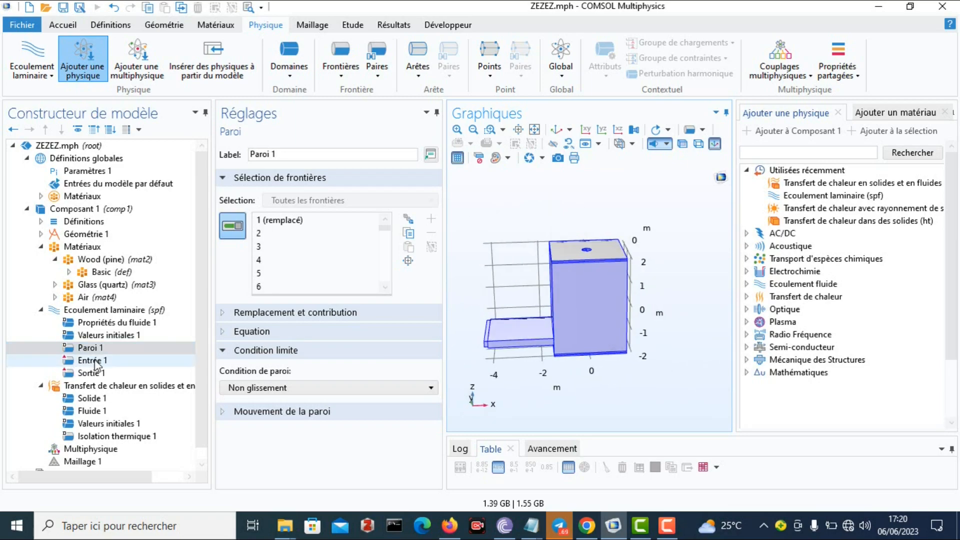
left_click(90, 375)
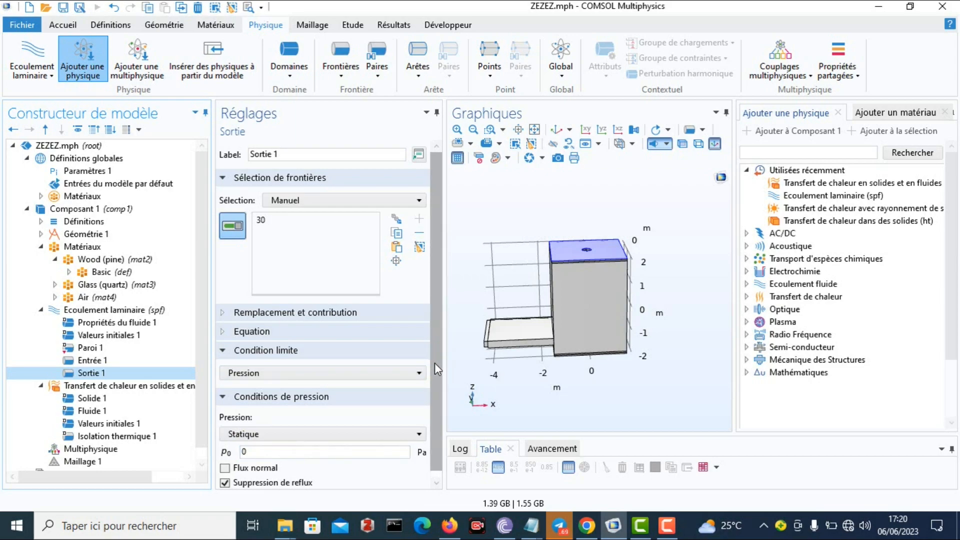
scroll(434, 362, "down", 1)
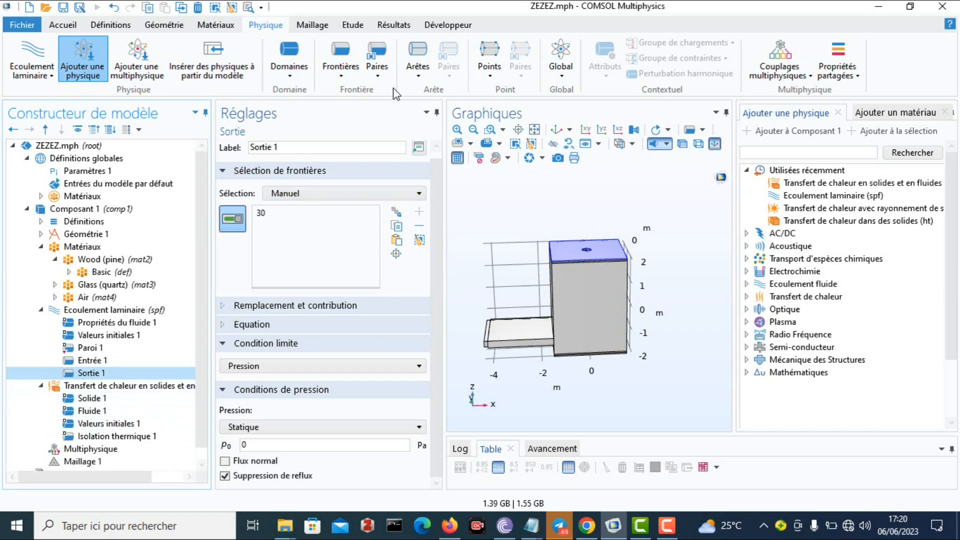
left_click(349, 82)
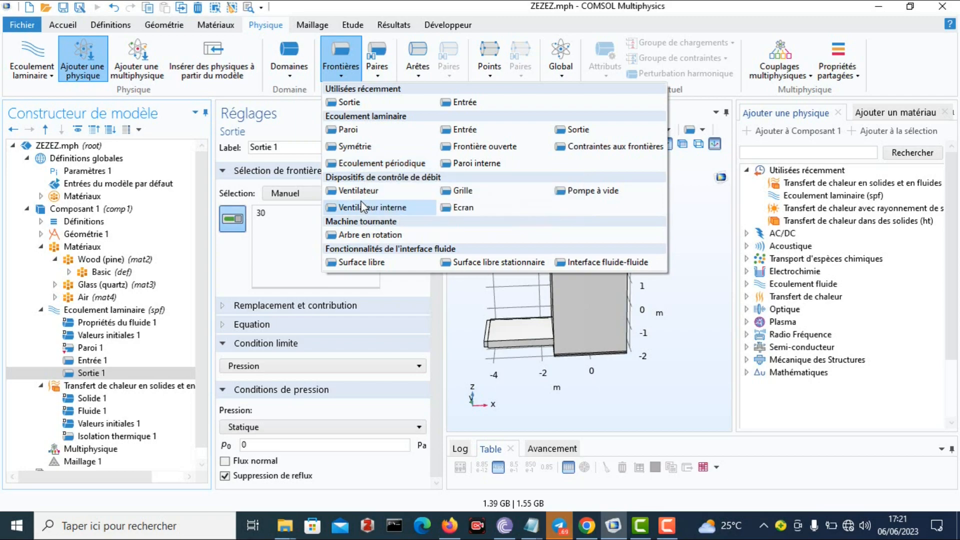
left_click(364, 163)
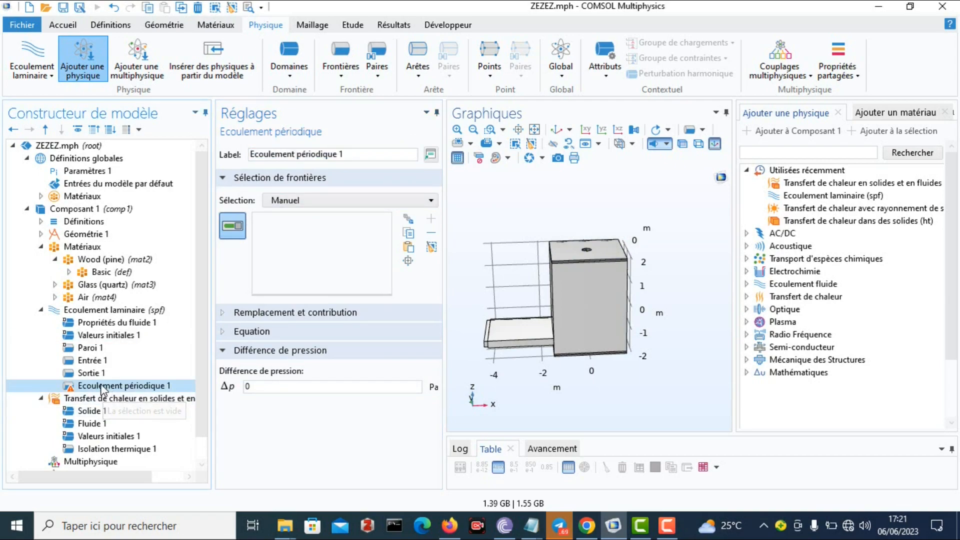
right_click(103, 388)
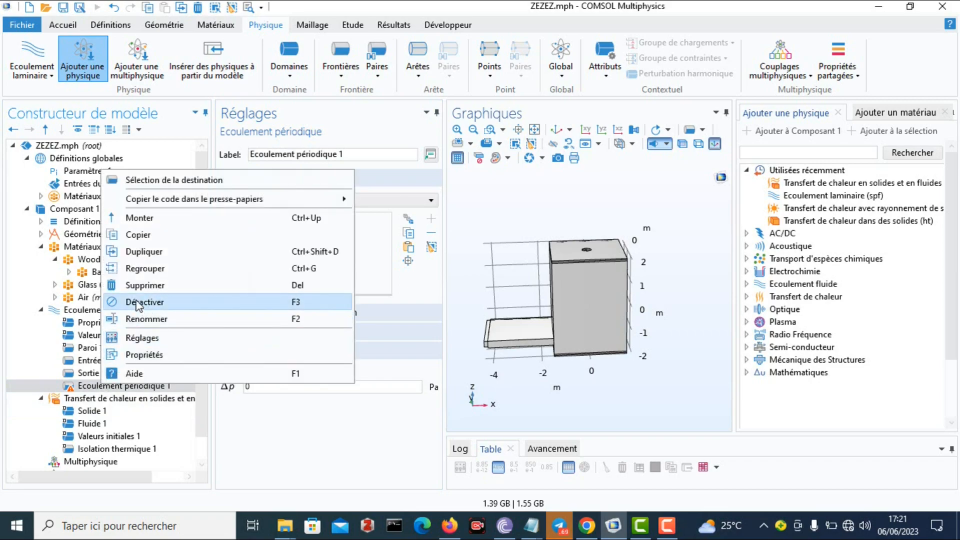
left_click(144, 286)
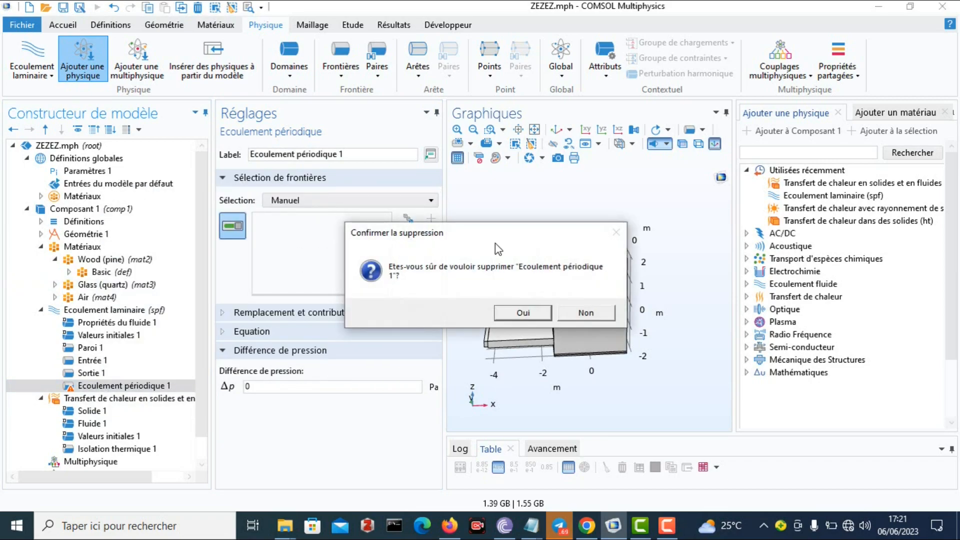
left_click(520, 314)
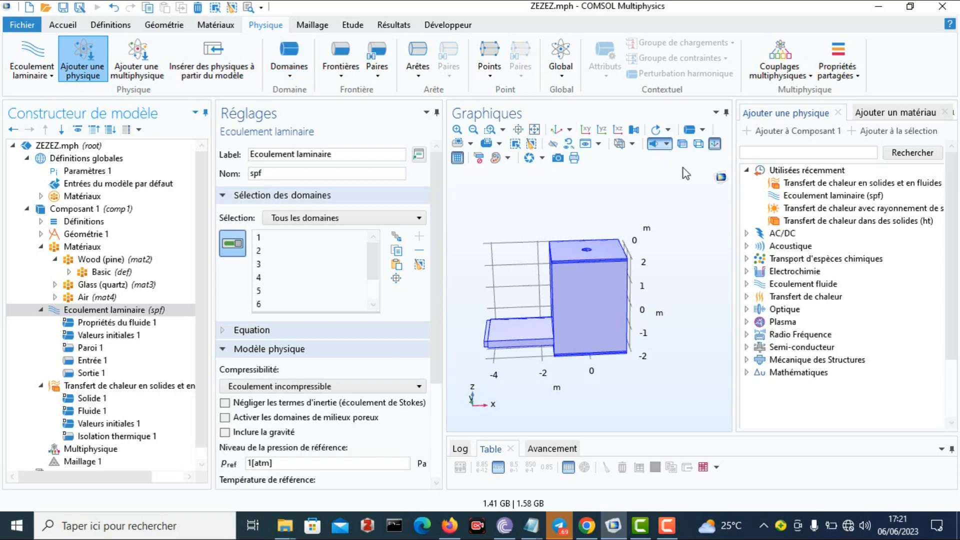
Add the recently used heat transfer with surface-to-surface radiation interface to Component 1
left_click(883, 210)
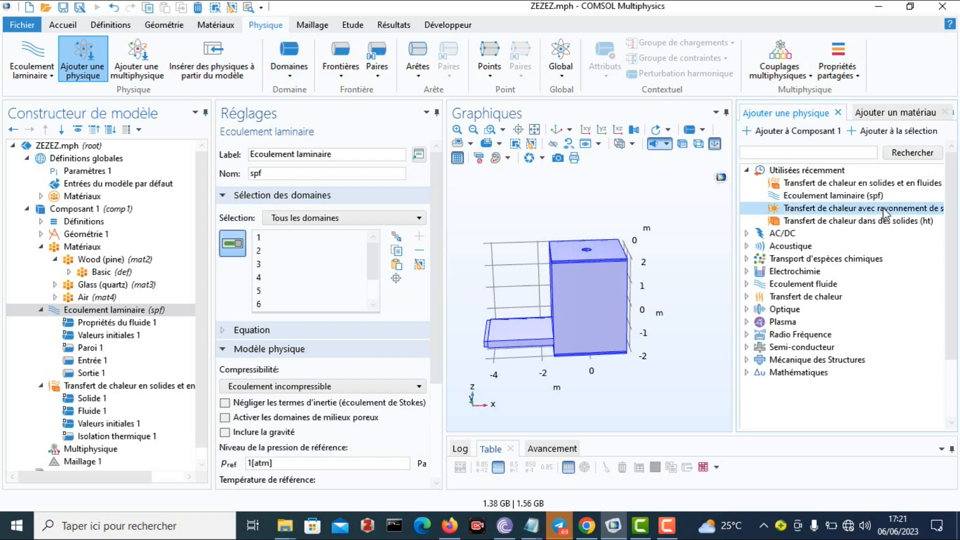
double_click(883, 208)
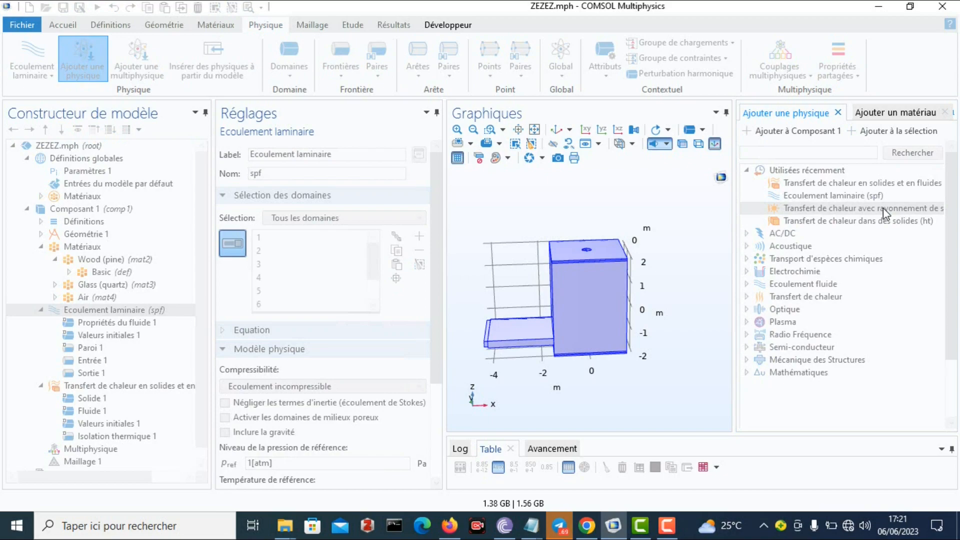